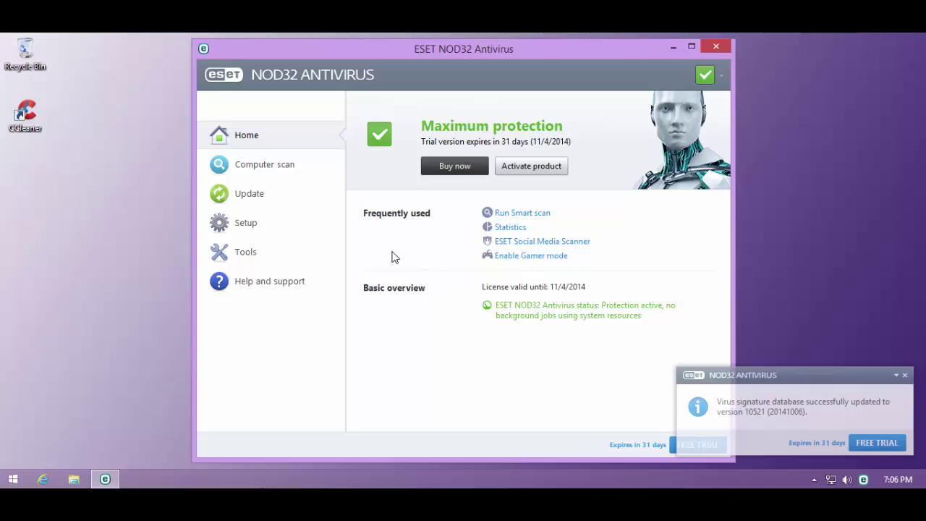
Step: Dismiss the virus signature update notification so Home shows the operating-system-not-up-to-date warning
click(905, 378)
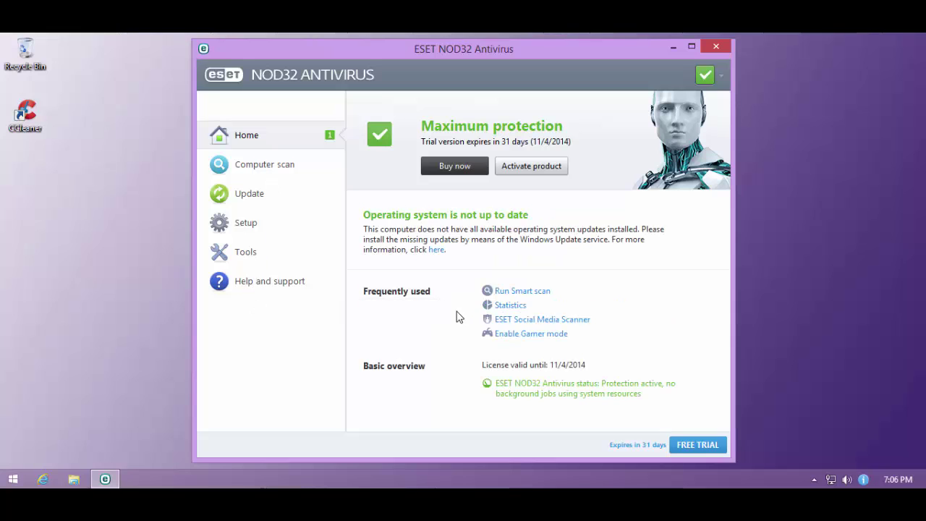
Step: Check the update status, then open Advanced setup from Setup's protection status menu
click(279, 206)
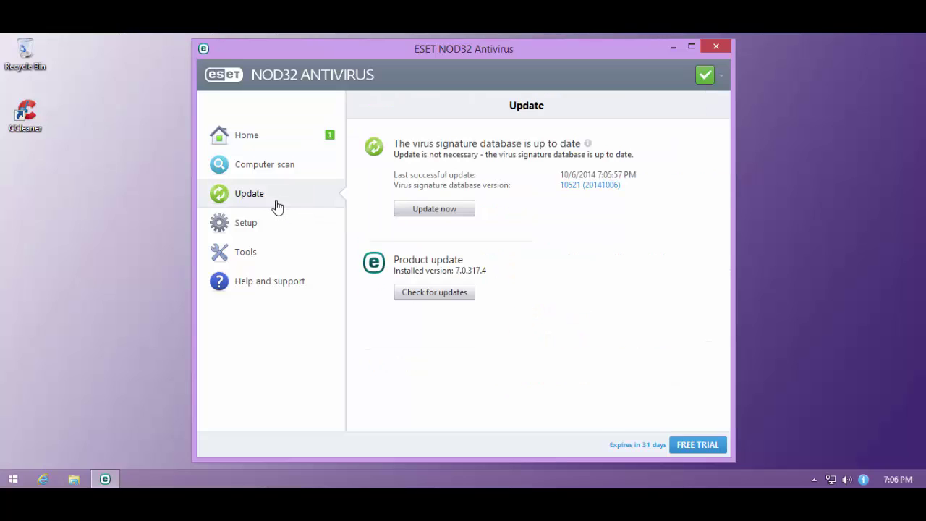
click(267, 225)
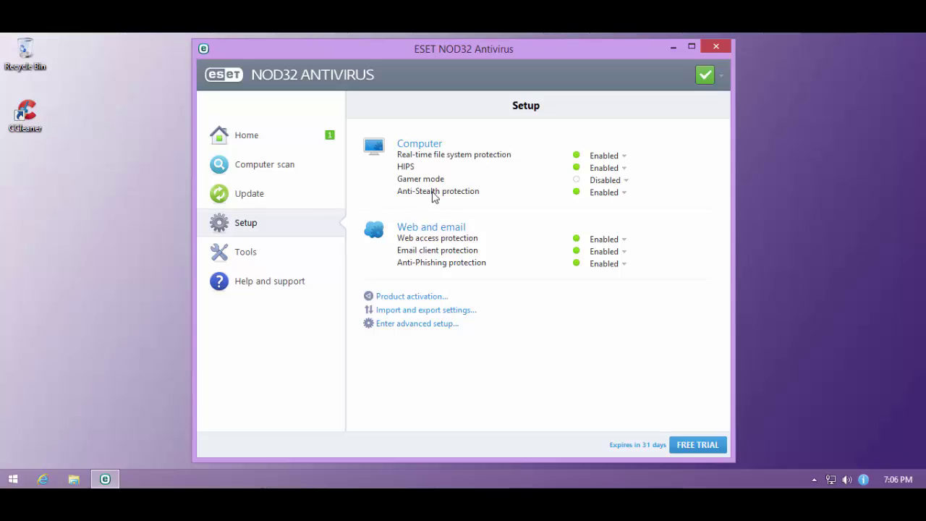
click(703, 75)
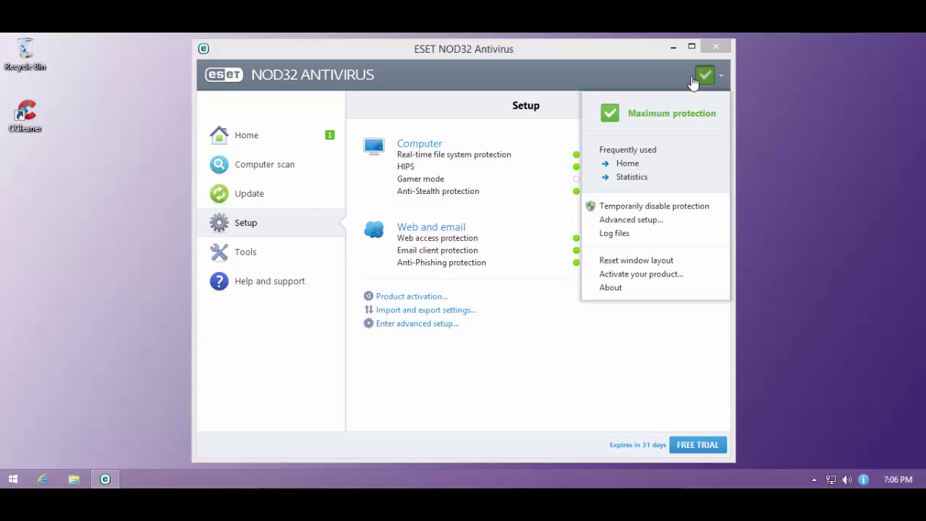
click(614, 219)
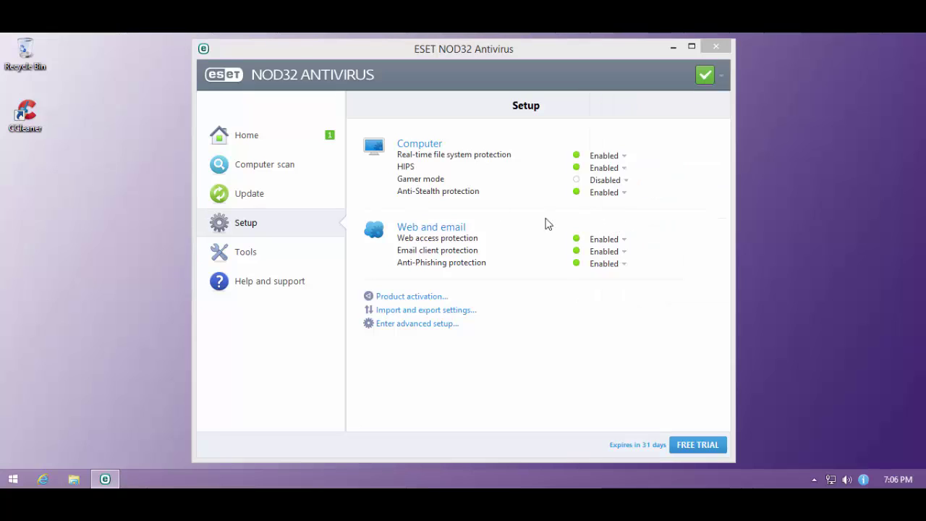
Step: Expand the Computer group and show the HIPS settings
click(211, 144)
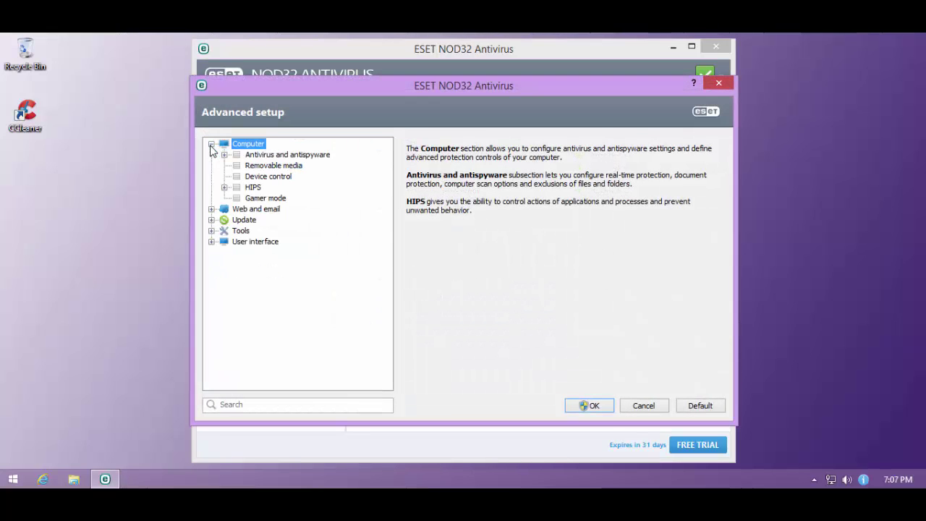
click(225, 187)
click(253, 187)
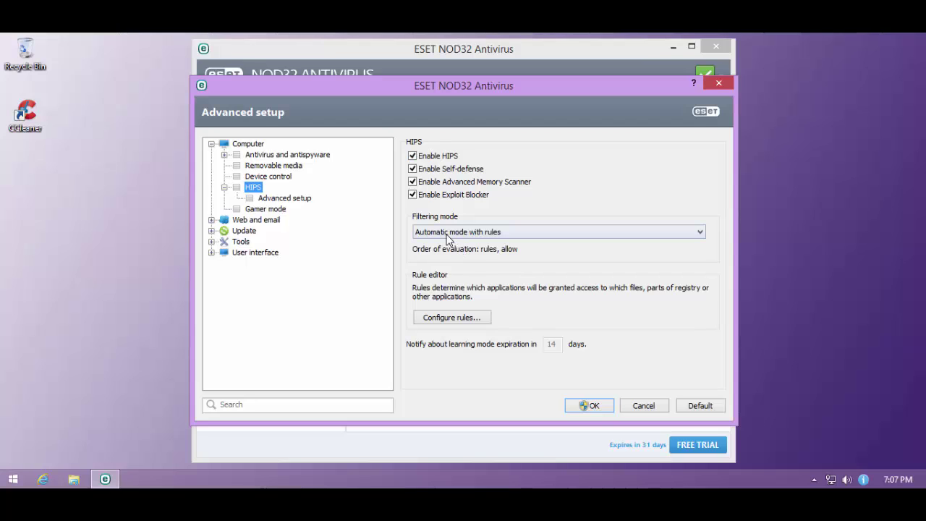
Step: Try Interactive mode as the HIPS filtering mode, then settle on Learning mode
click(454, 232)
click(411, 253)
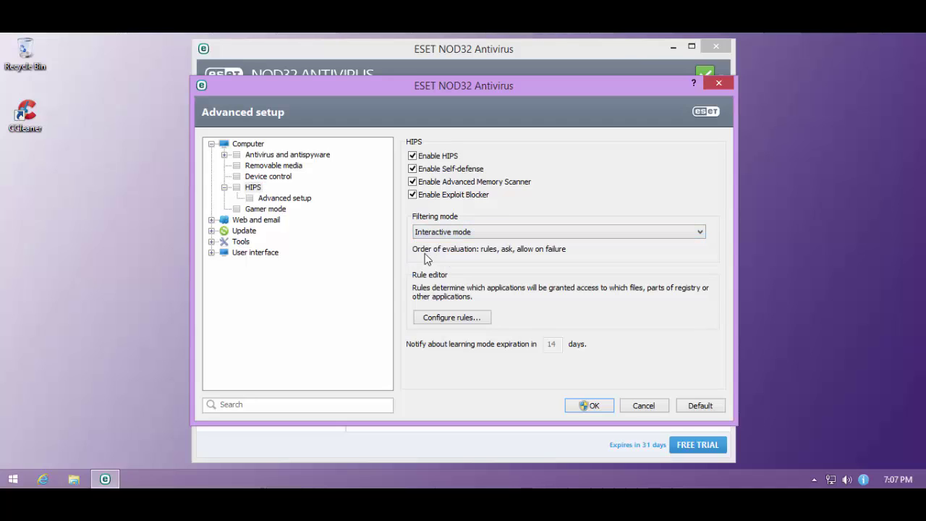
click(449, 232)
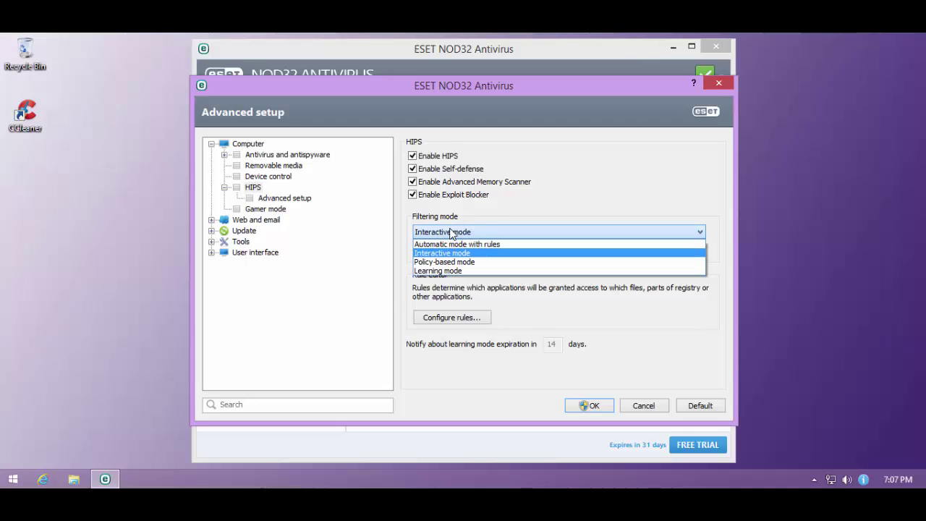
click(434, 270)
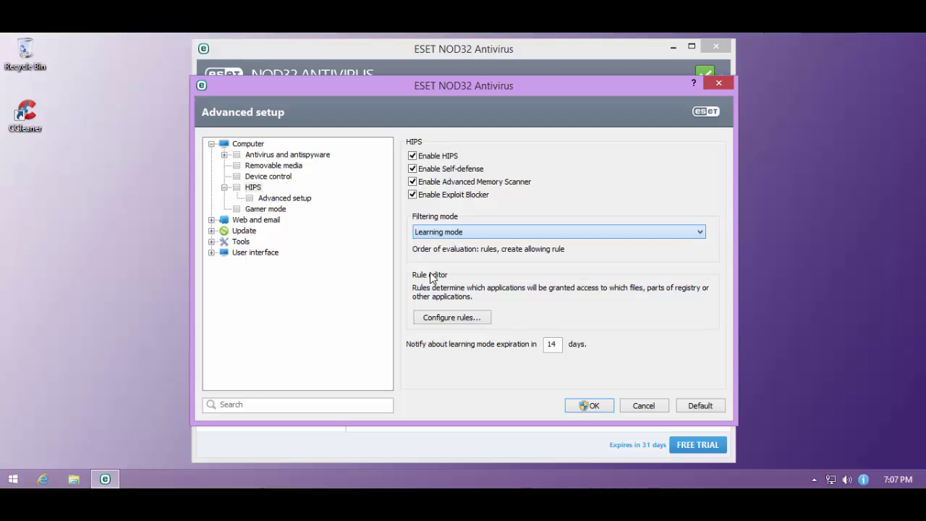
click(445, 230)
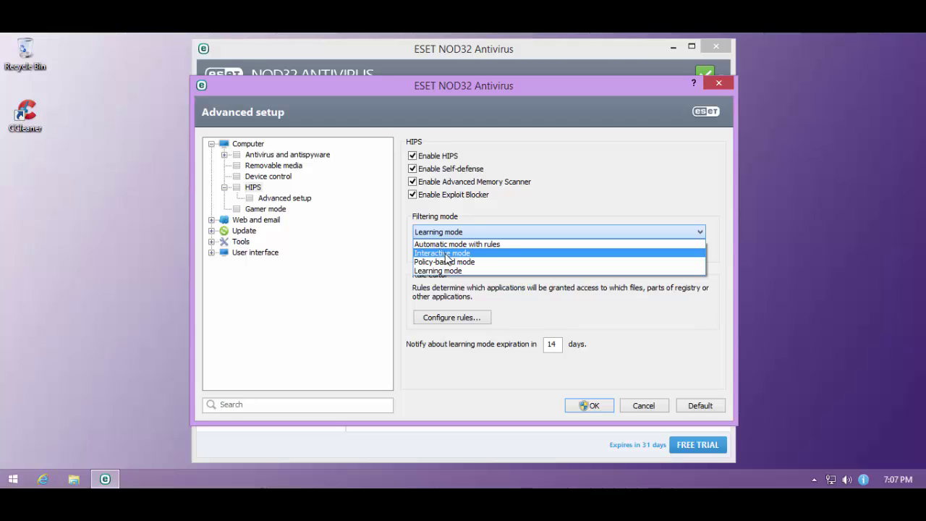
click(425, 303)
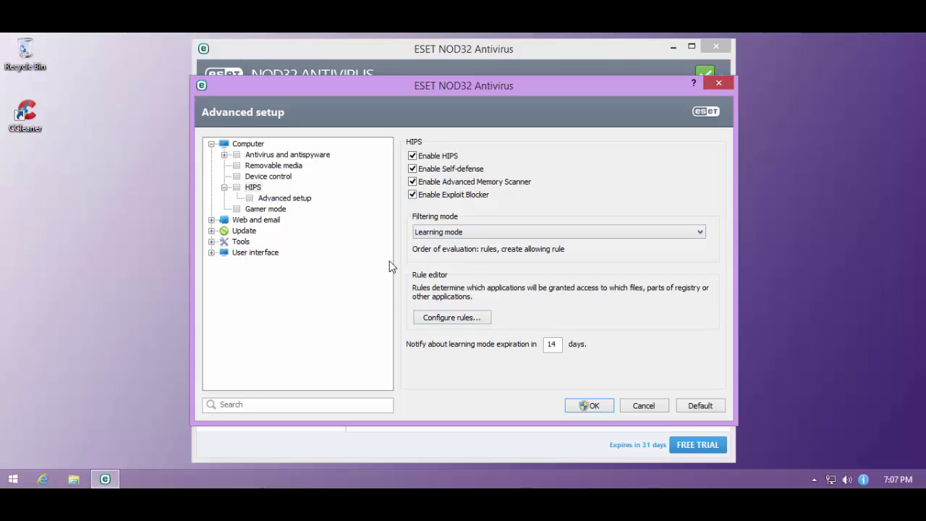
Step: Inspect the HIPS boot rule, cancel a new rule, and set filtering to Automatic mode with rules
click(434, 318)
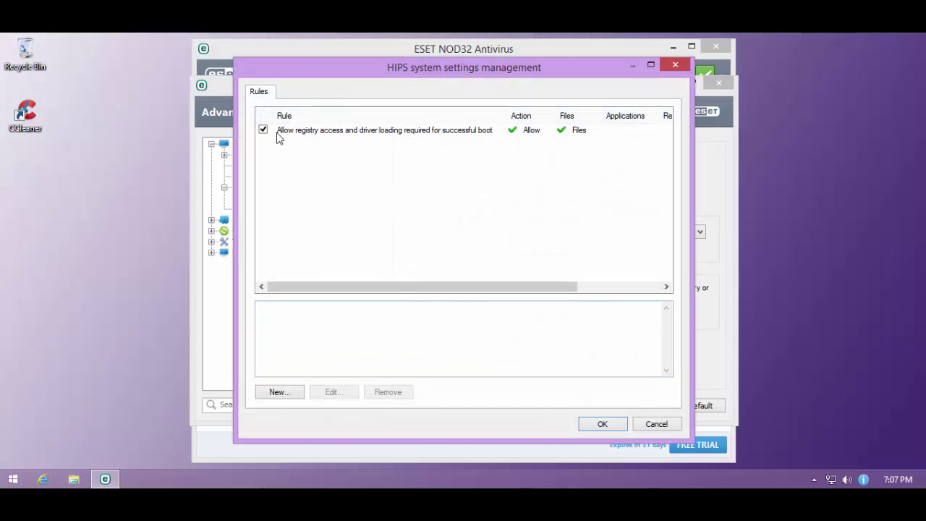
click(278, 133)
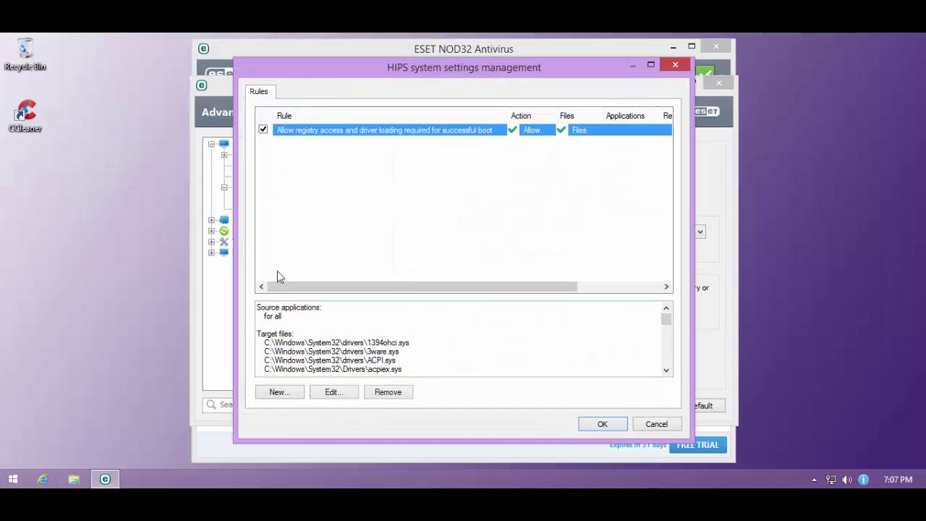
click(286, 395)
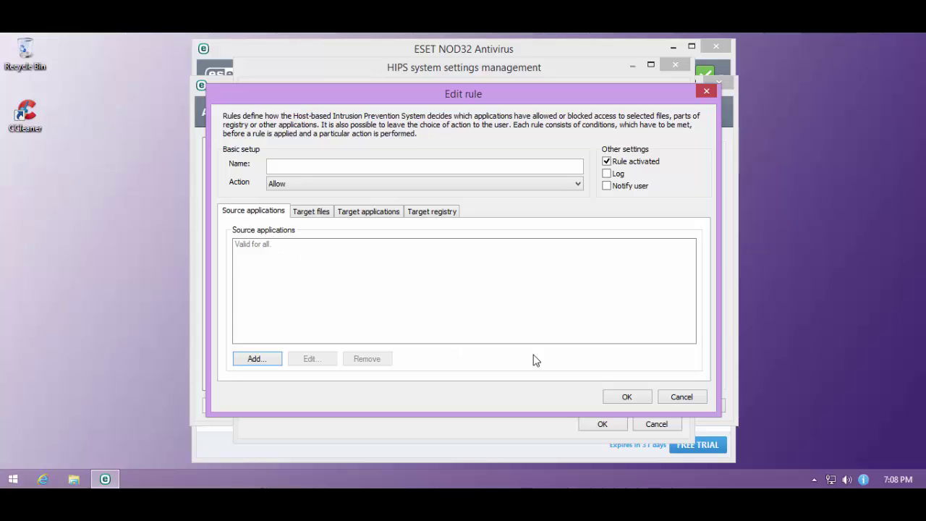
click(680, 396)
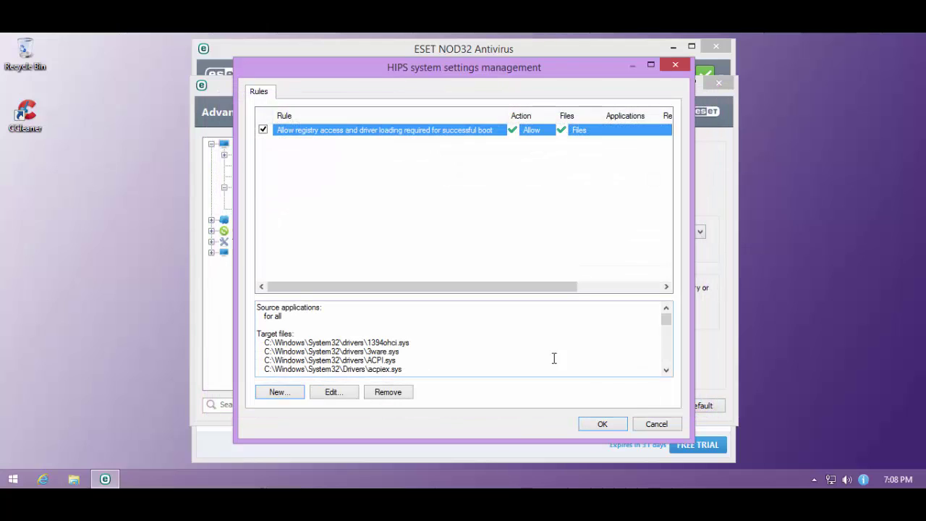
click(638, 427)
click(454, 233)
click(439, 243)
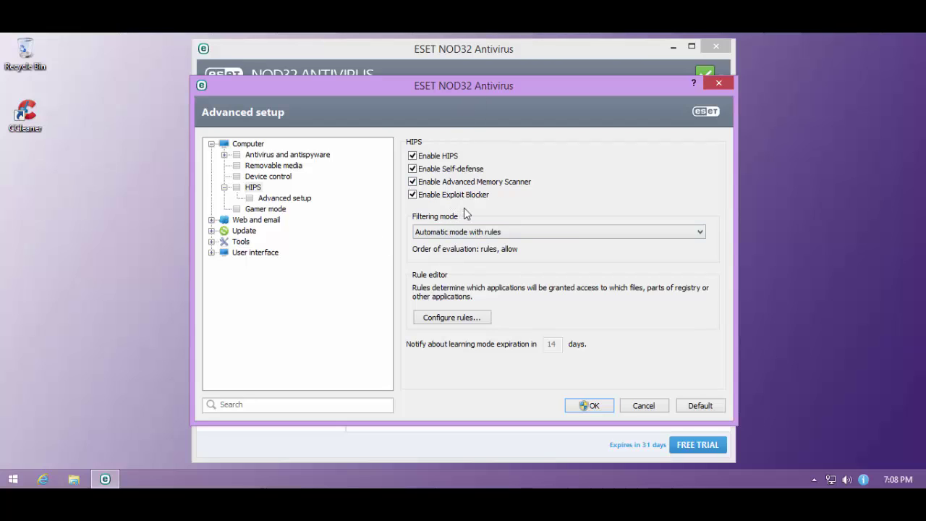
Step: Cancel Advanced setup and return to the Home overview
click(643, 406)
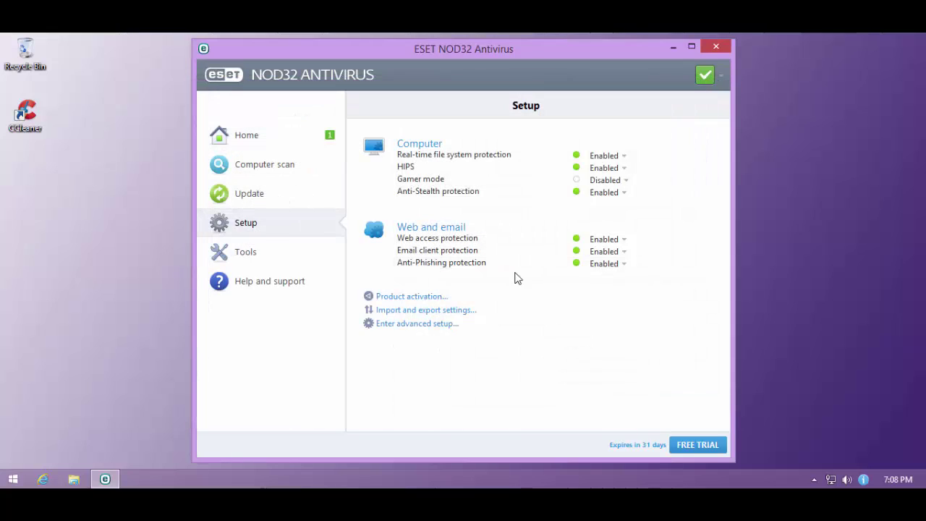
click(222, 135)
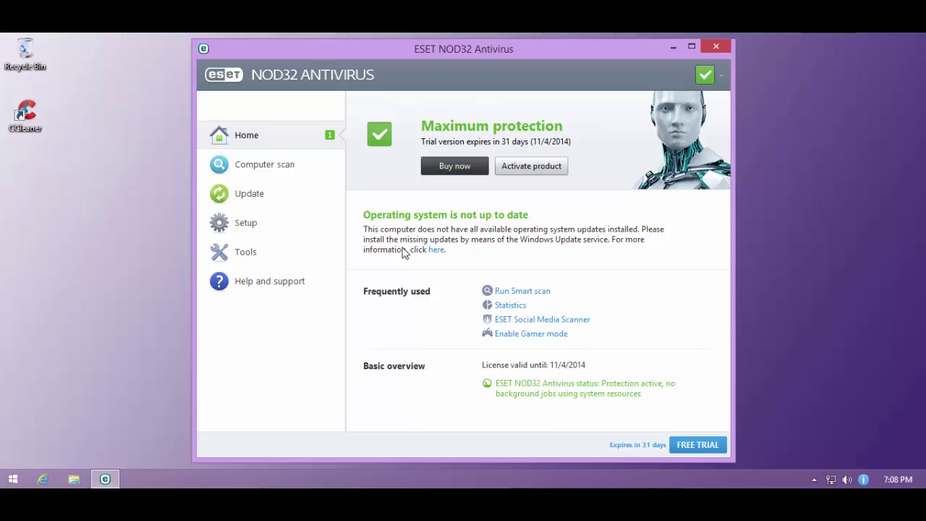
click(715, 46)
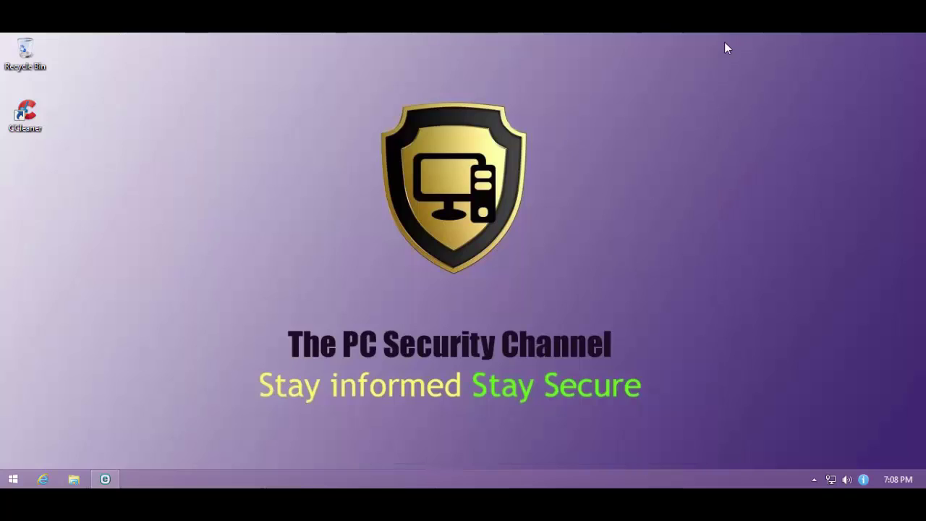
right_click(162, 485)
click(193, 436)
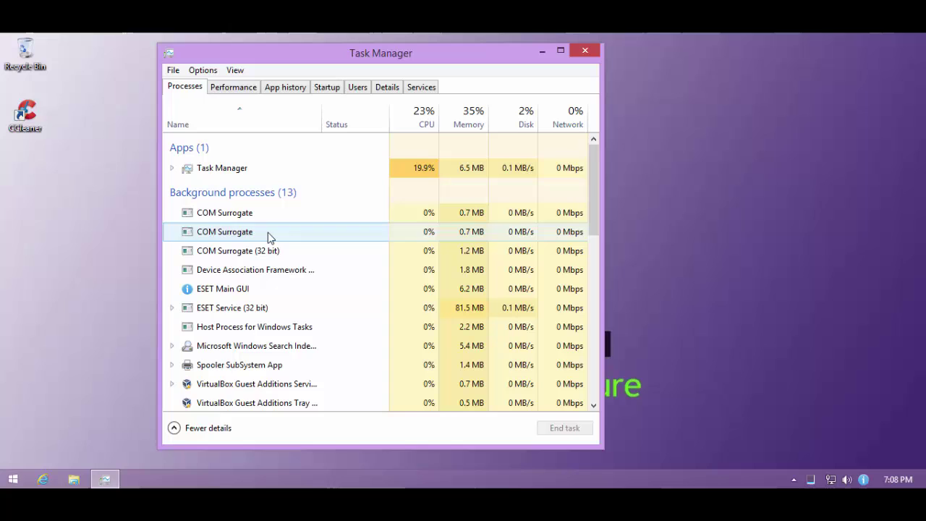
click(268, 232)
scroll(256, 253, down, 1)
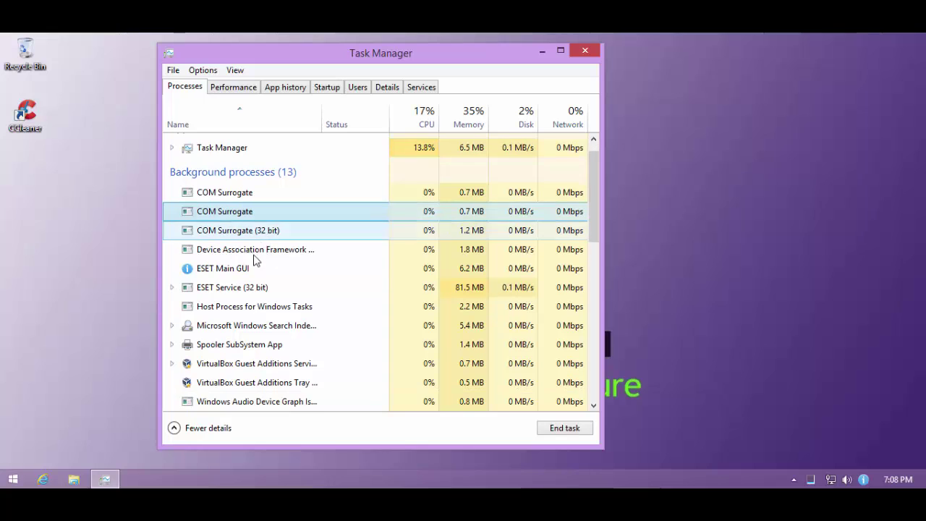
click(259, 272)
scroll(337, 259, down, 1)
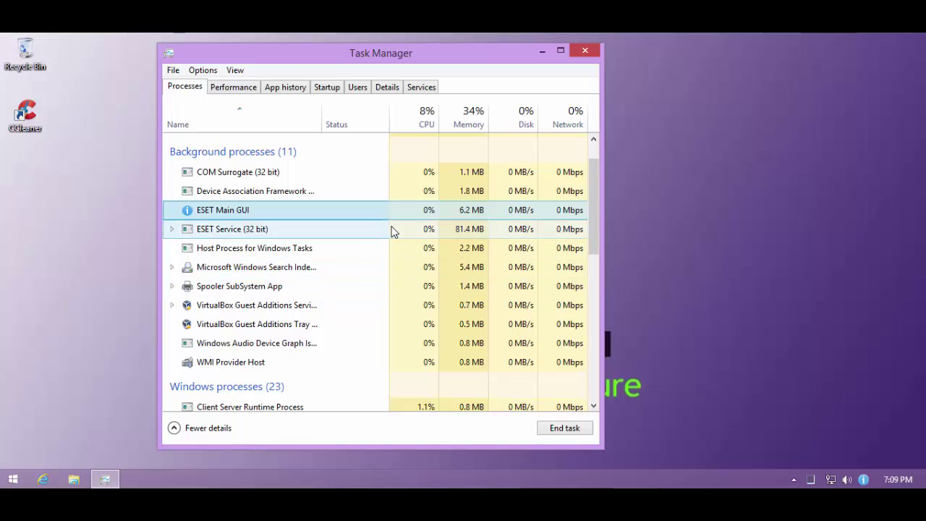
click(587, 53)
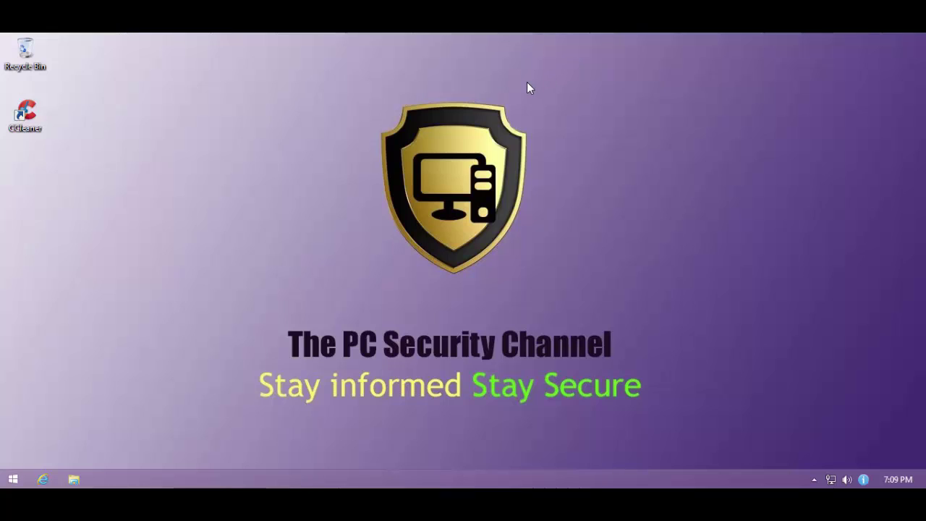
Step: In Malware links.txt, select the first malware URL line
click(435, 103)
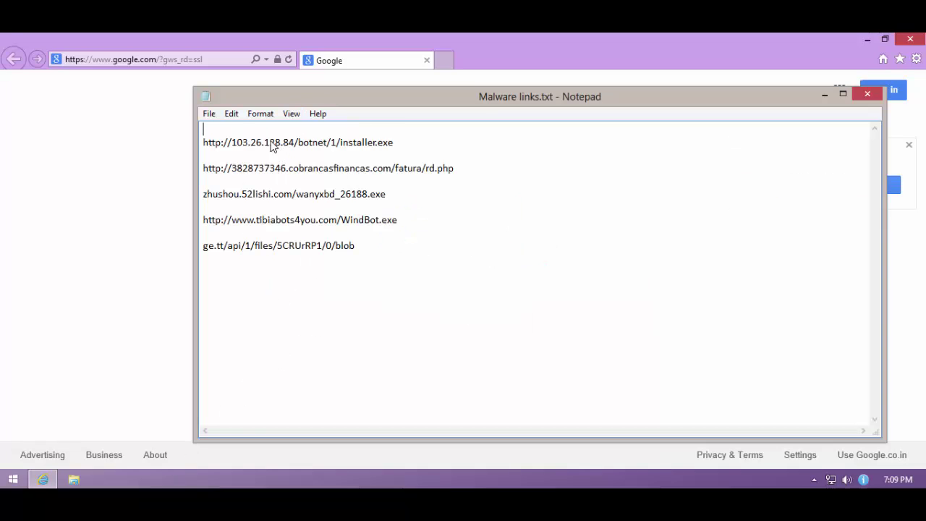
click(395, 142)
key(shift+Home)
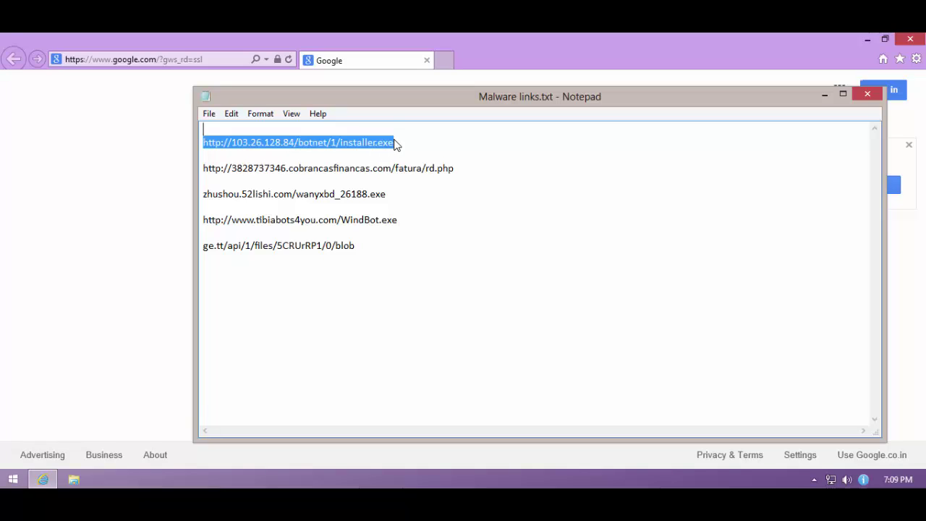
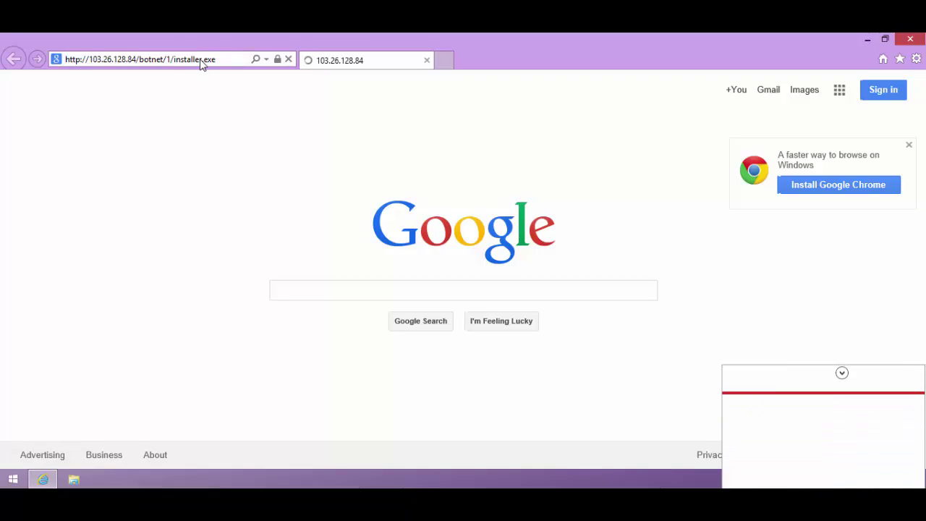
Step: Dismiss the Emsisoft blocking alert, leaving the installer.exe page on 'This page can't be displayed'
click(907, 366)
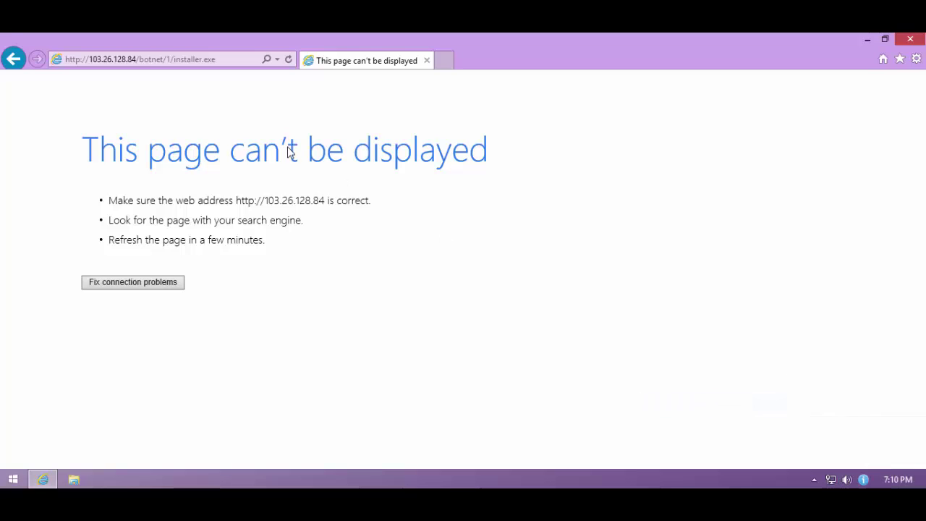
Step: Reload the installer.exe link so ESET blocks it, then close the ESET alert tab
click(137, 52)
key(Return)
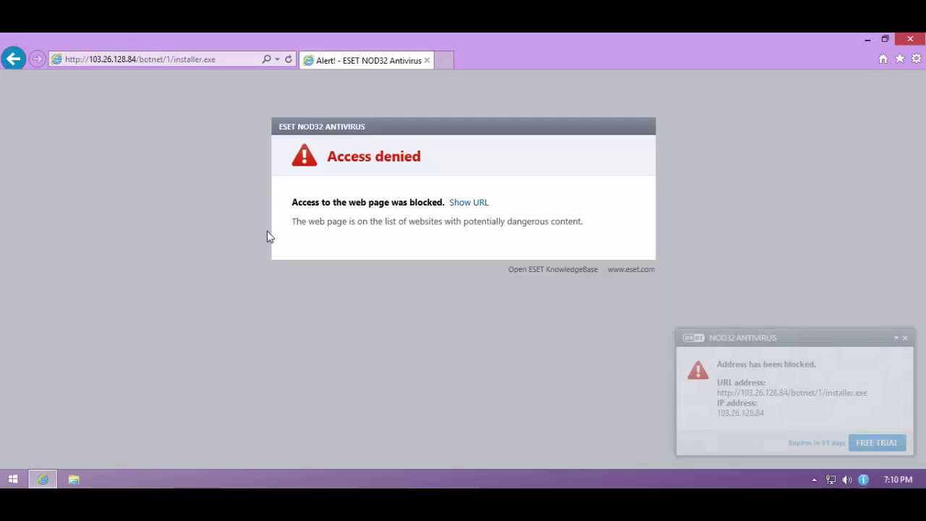
click(447, 63)
click(409, 62)
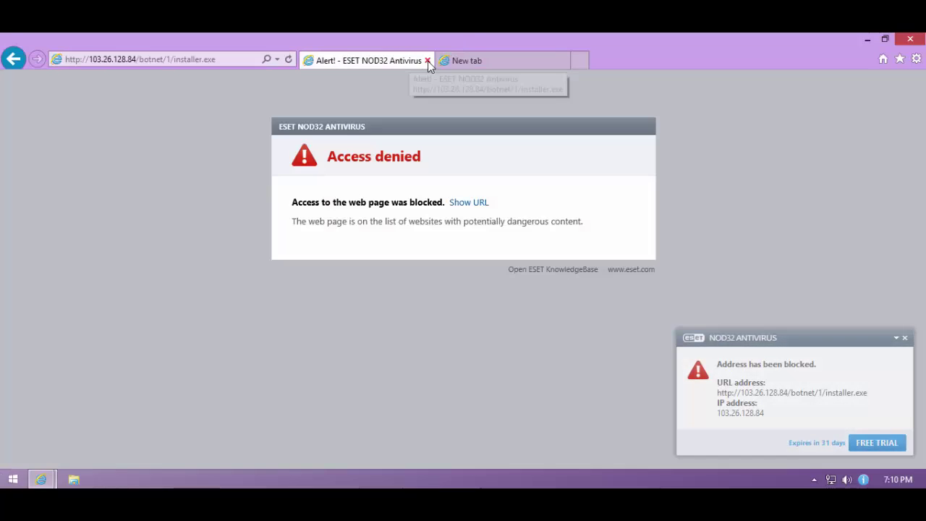
click(427, 61)
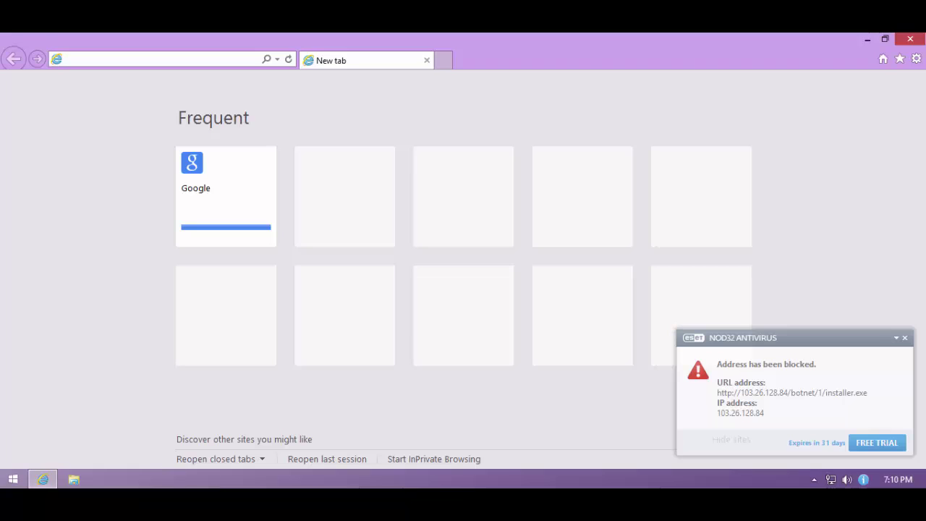
Step: Load the cobrancasfinancas link from Notepad, dismiss ESET's notice, and close the HTTP 403 tab
key(alt+Tab)
drag(464, 172, 463, 162)
key(ctrl+c)
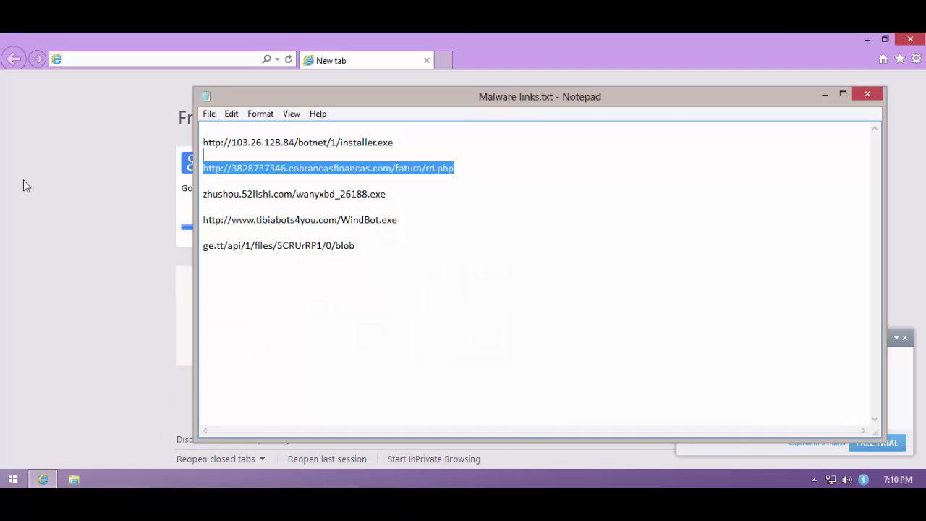
click(1, 186)
click(109, 59)
key(ctrl+v)
key(Return)
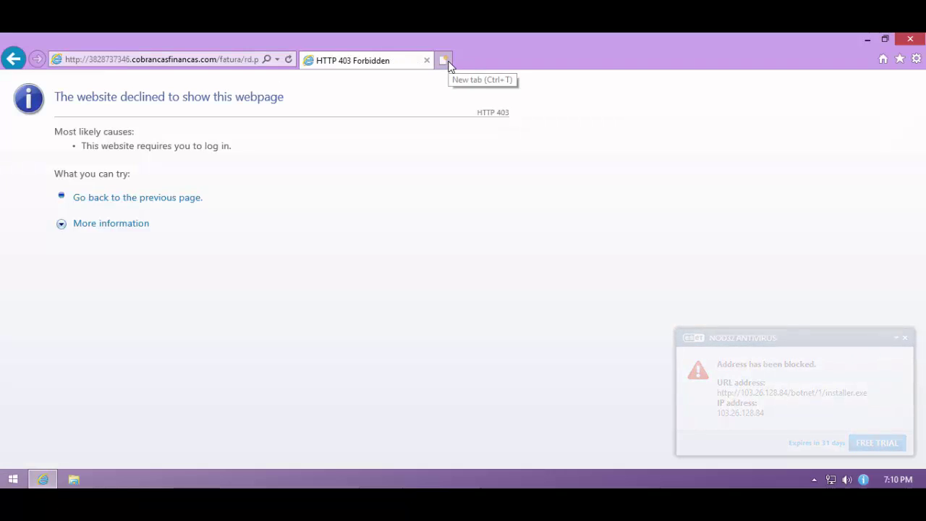
click(904, 338)
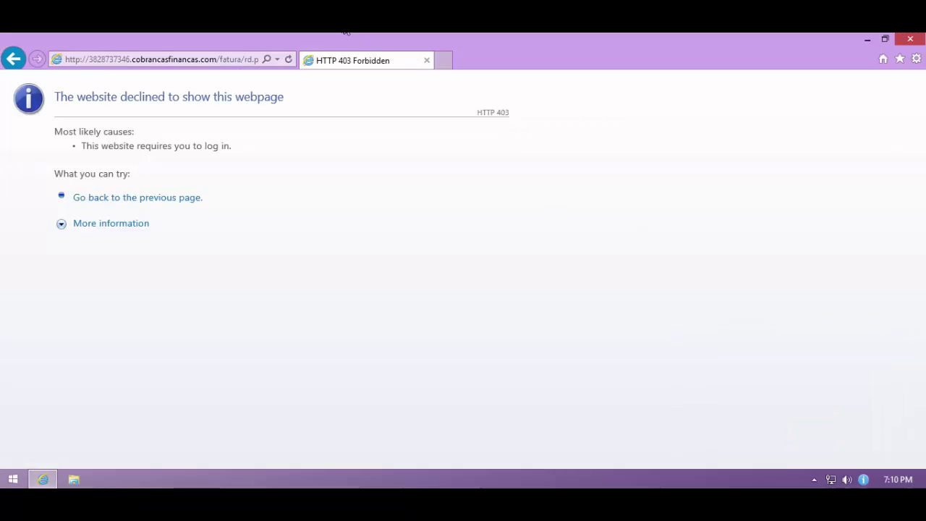
click(445, 60)
click(418, 60)
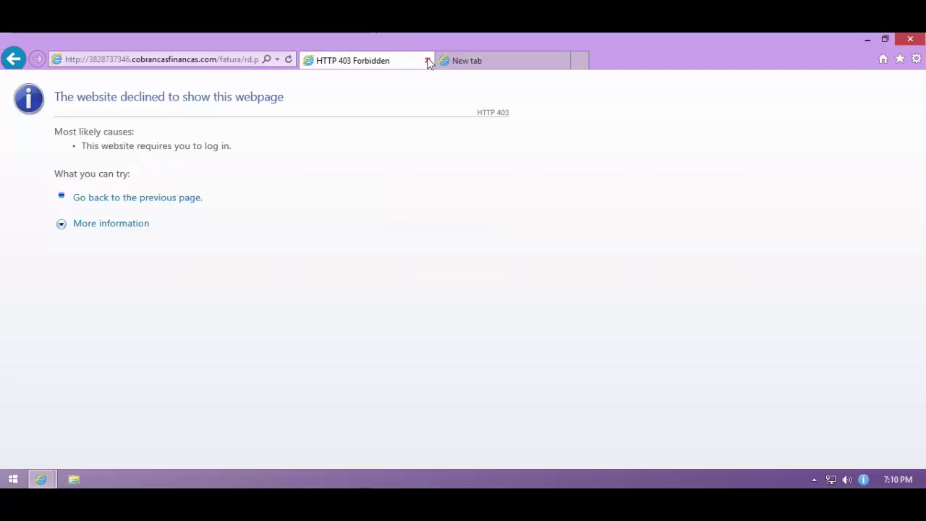
click(426, 60)
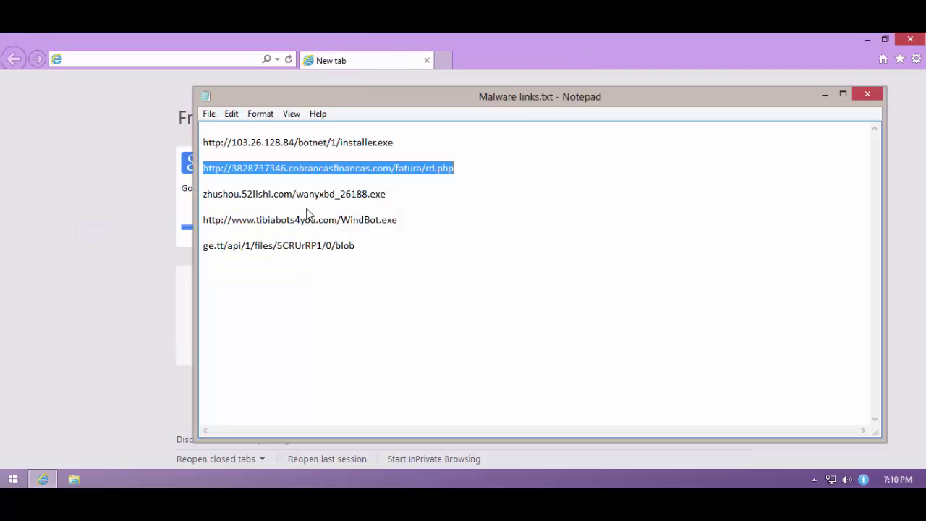
Step: Load the zhushou.52lishi.com link so ESET blocks it, then close the alert tab
drag(402, 190, 149, 193)
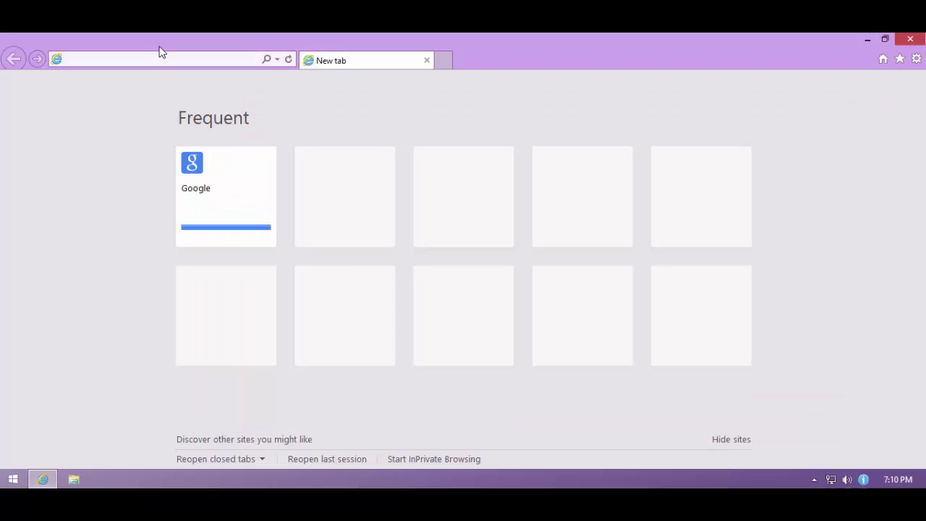
click(148, 57)
text(zhushou.52lishi.com/wanyxbd_26188.exe)
key(Return)
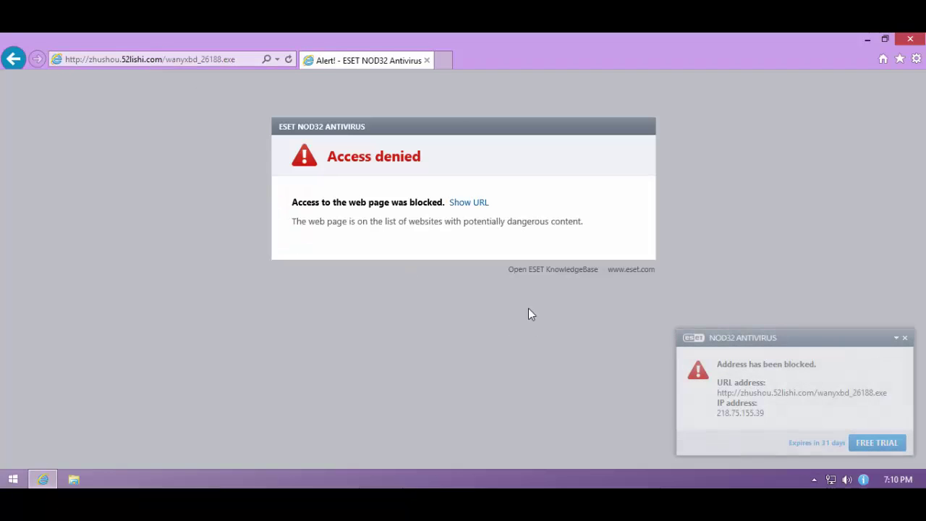
click(443, 63)
click(409, 60)
Step: Copy the WindBot.exe link from the Notepad list
key(alt+Tab)
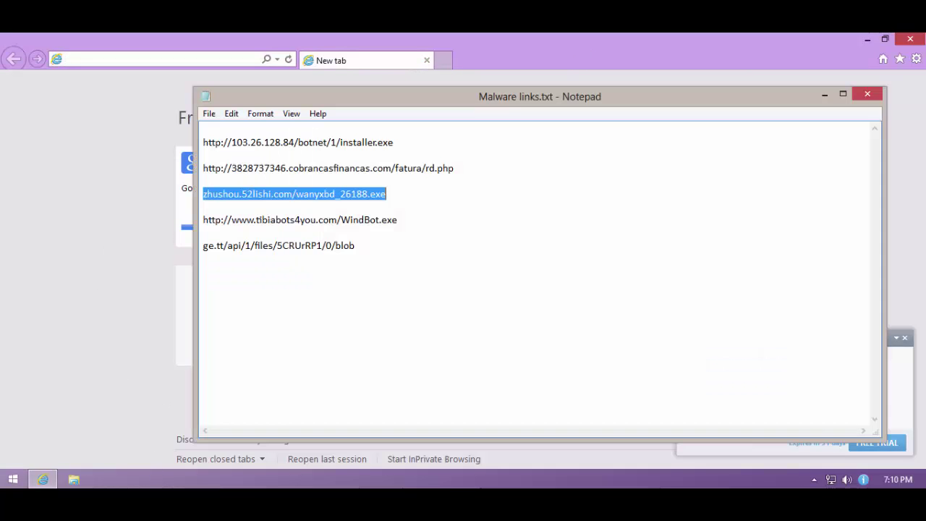
drag(430, 221, 298, 208)
key(ctrl+c)
click(179, 130)
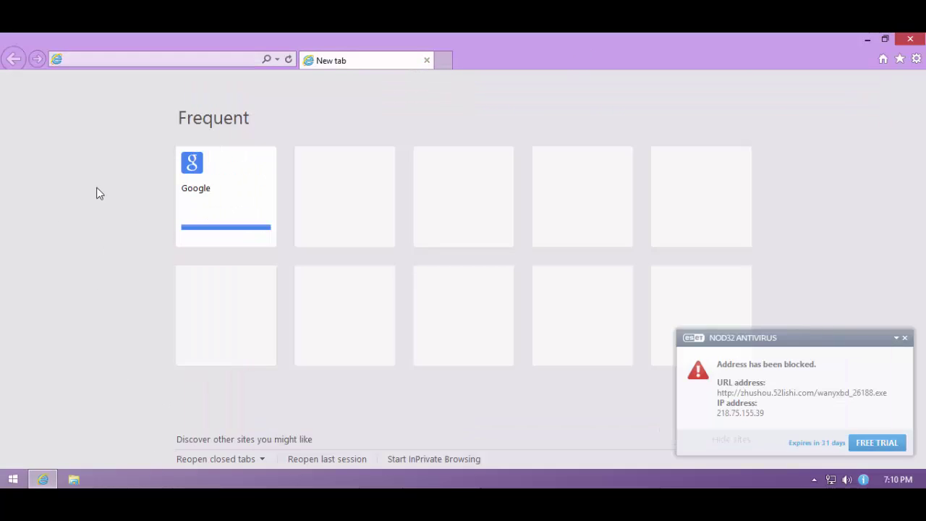
Step: Load the WindBot.exe link and run the windbot.exe download
click(904, 337)
click(196, 62)
key(ctrl+v)
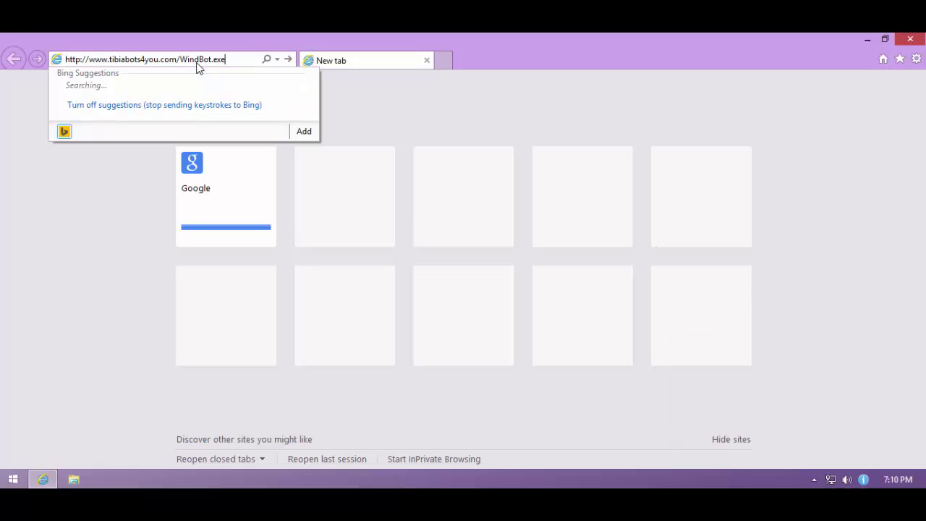
key(Return)
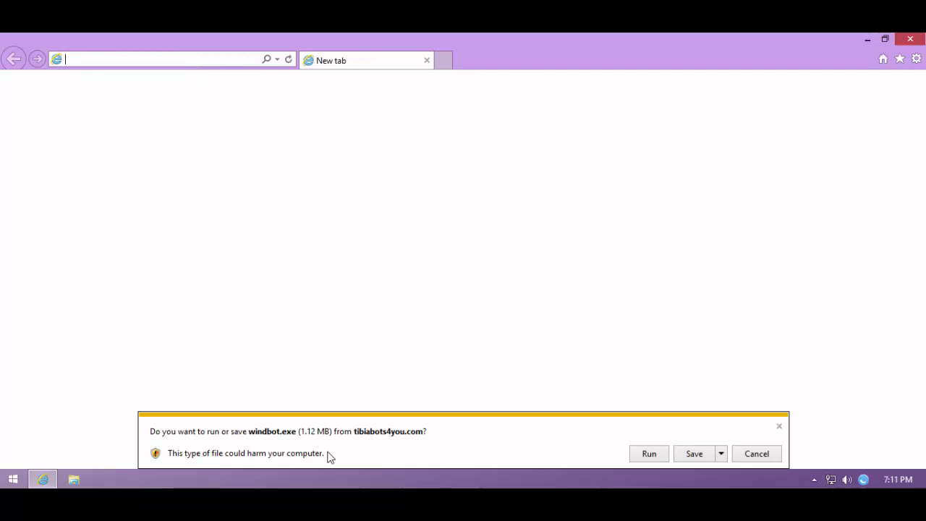
click(649, 454)
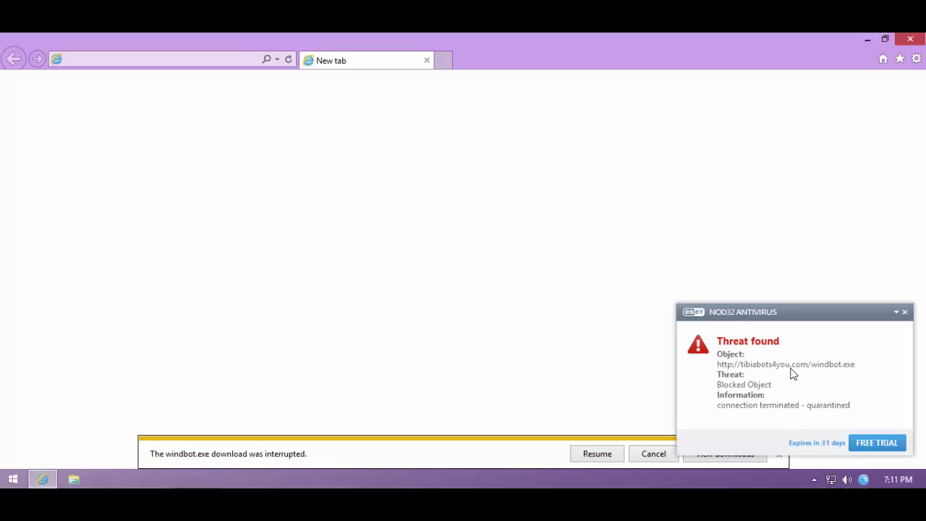
Step: Dismiss ESET's threat-found and interrupted-download notices, then select the ge.tt blob link in Notepad
click(904, 312)
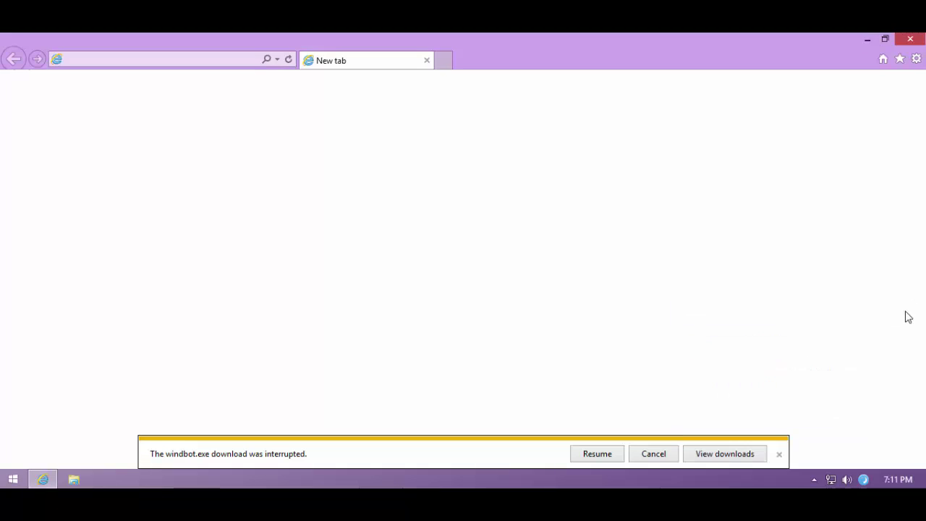
click(779, 455)
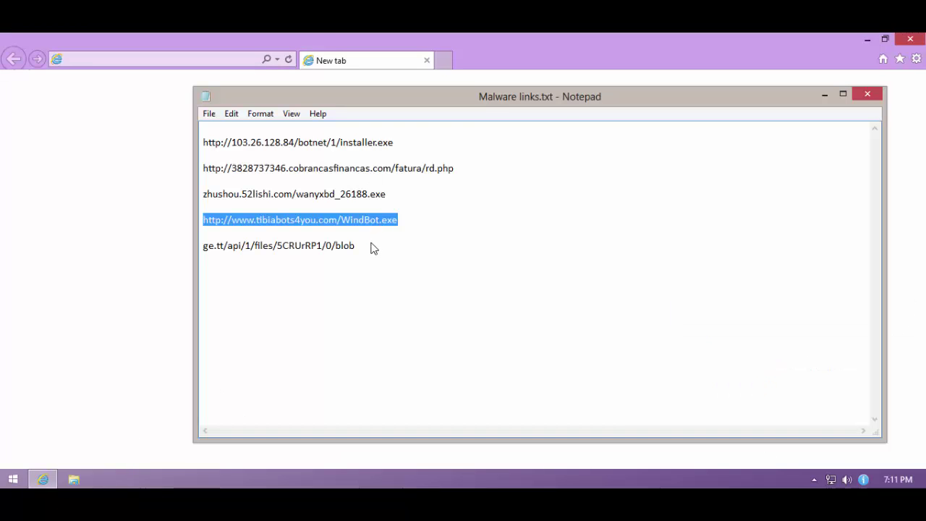
drag(373, 248, 331, 232)
click(376, 247)
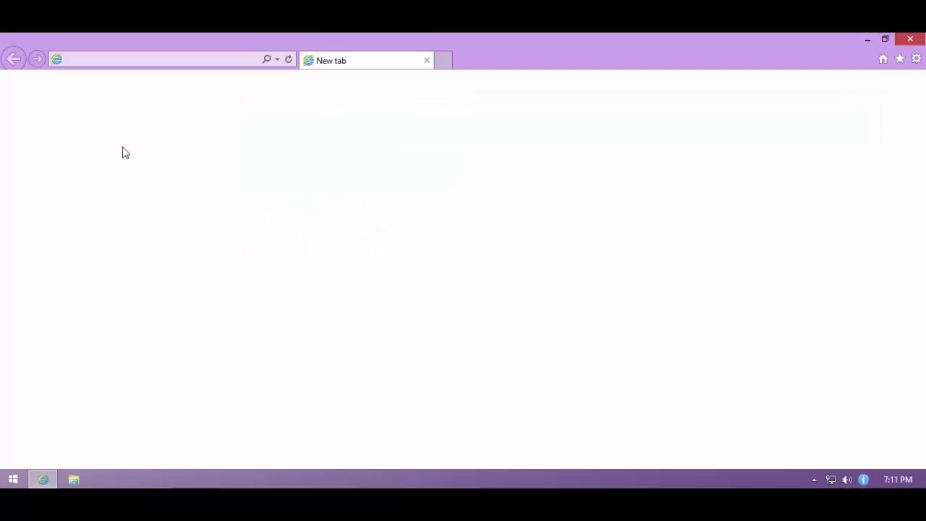
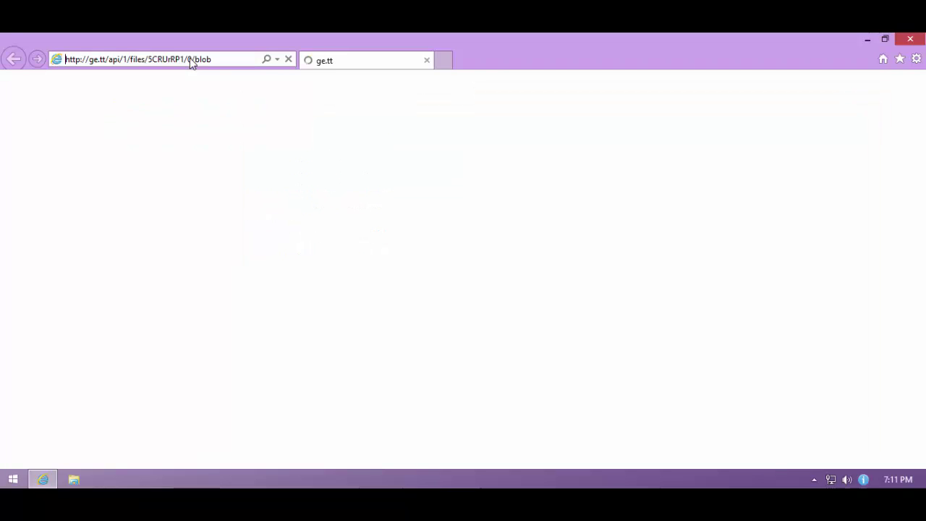
Step: Download the autospreader from the ge.tt link and decline ESET's reboot prompt
key(Return)
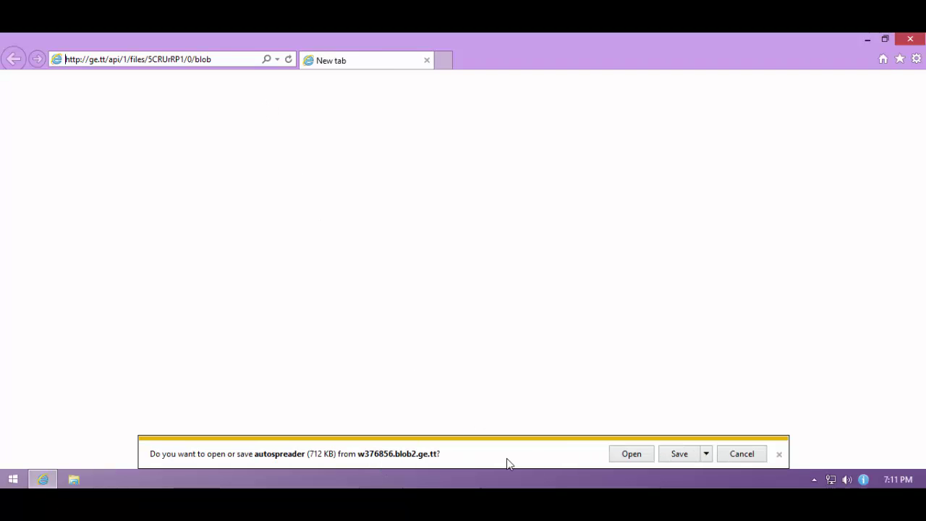
click(628, 454)
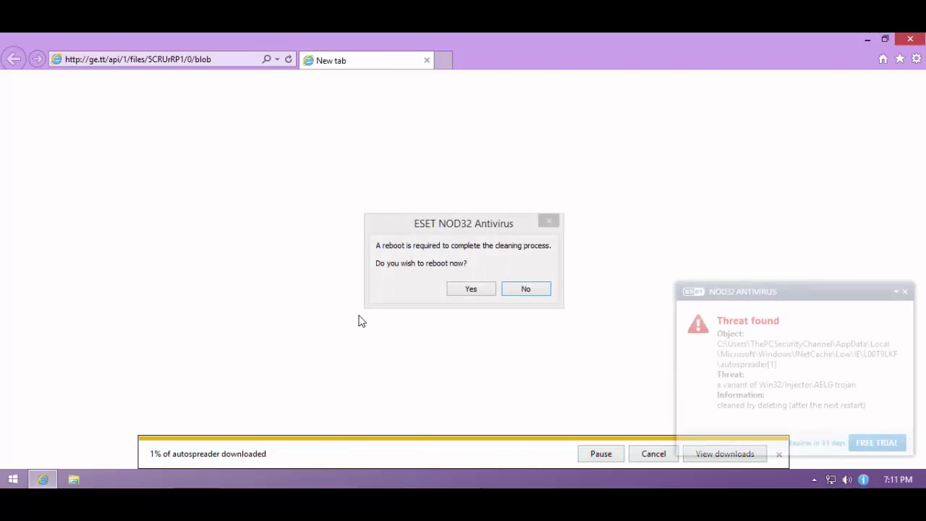
click(530, 290)
click(528, 289)
Step: Dismiss both threat notifications and the interrupted download notice, then close Internet Explorer
click(905, 292)
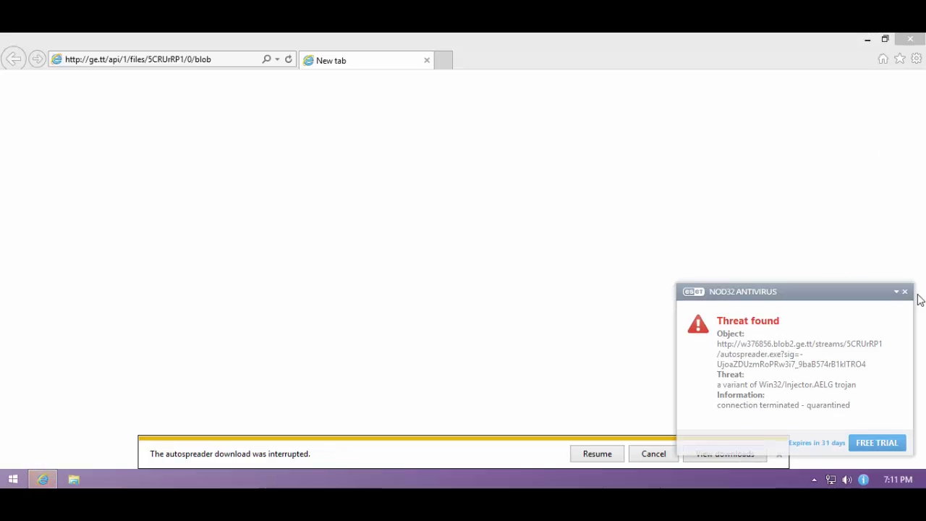
click(904, 292)
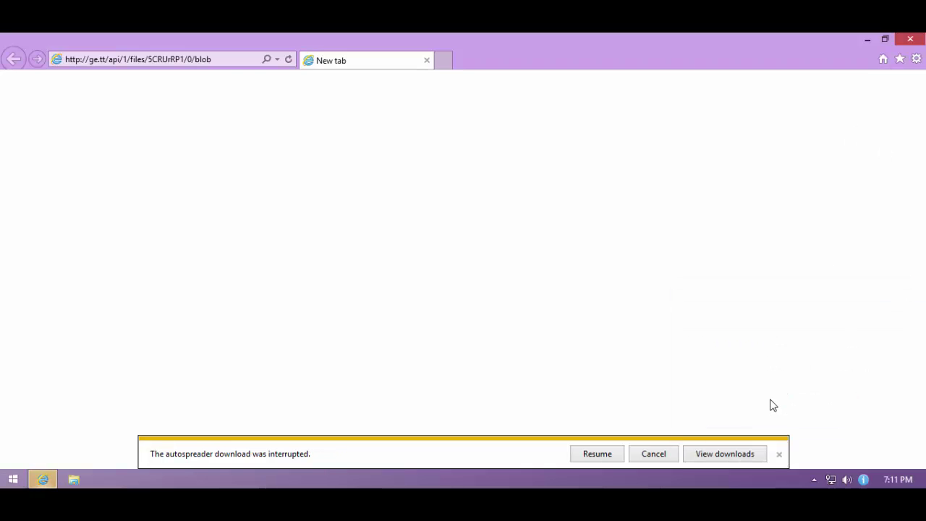
click(779, 456)
click(906, 38)
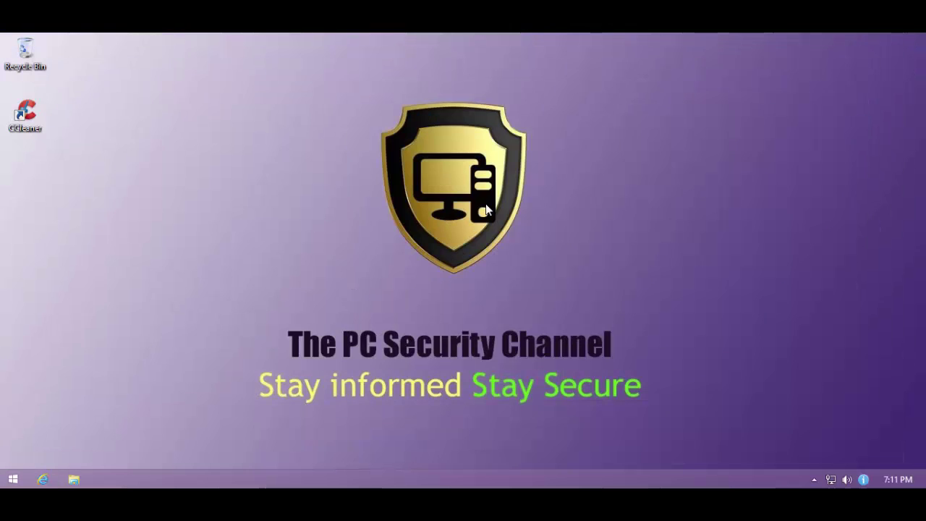
Step: Temporarily disable ESET protection for 30 minutes from the tray icon menu, approving UAC
click(863, 481)
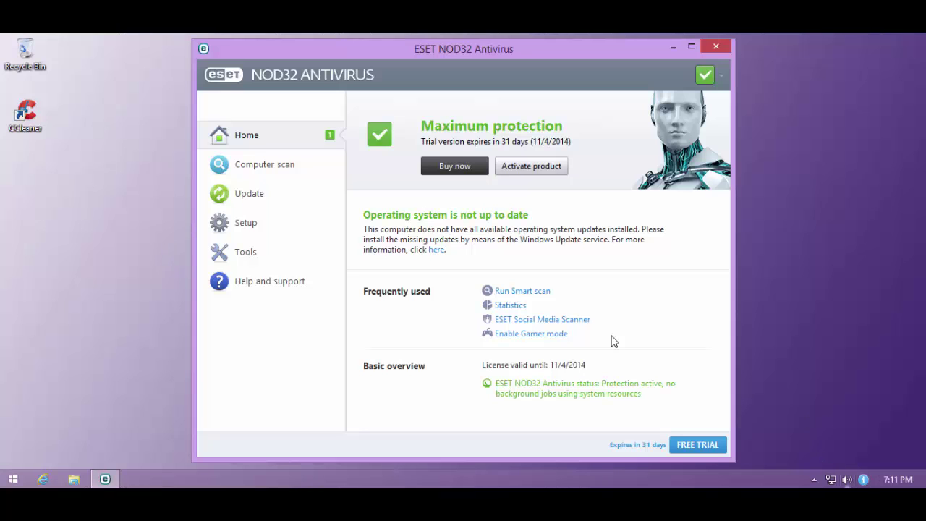
right_click(863, 481)
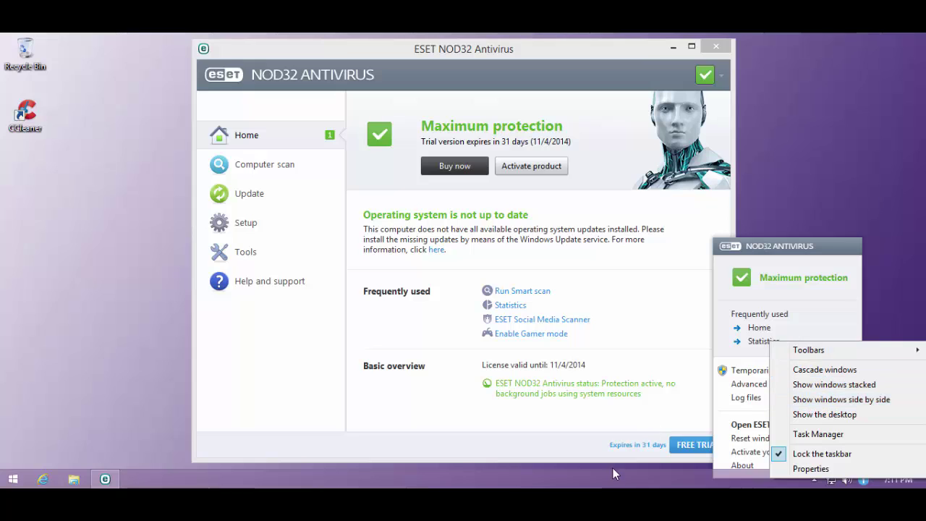
click(790, 463)
right_click(863, 481)
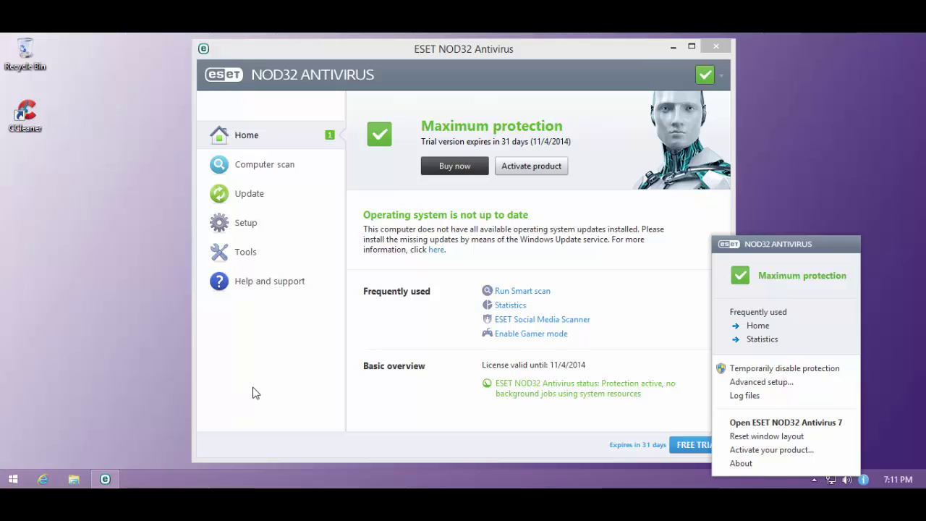
click(744, 369)
click(520, 278)
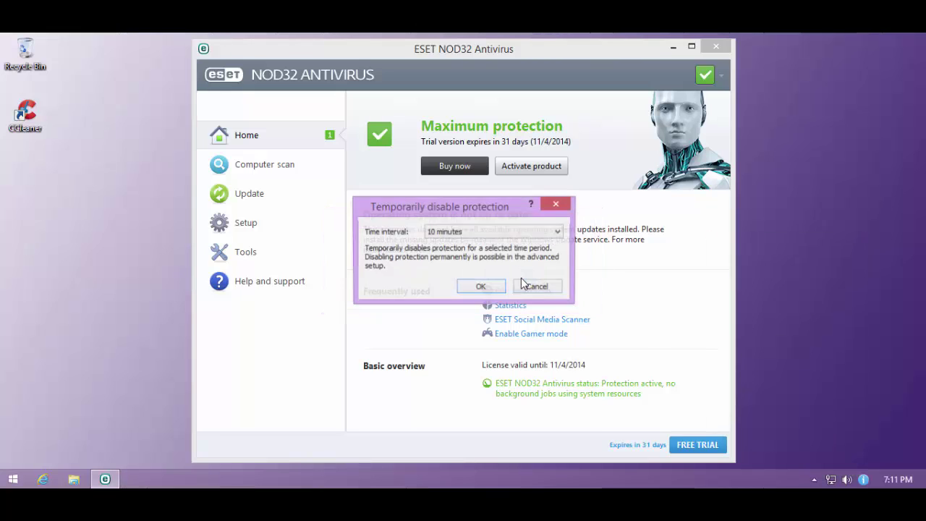
click(464, 232)
click(459, 251)
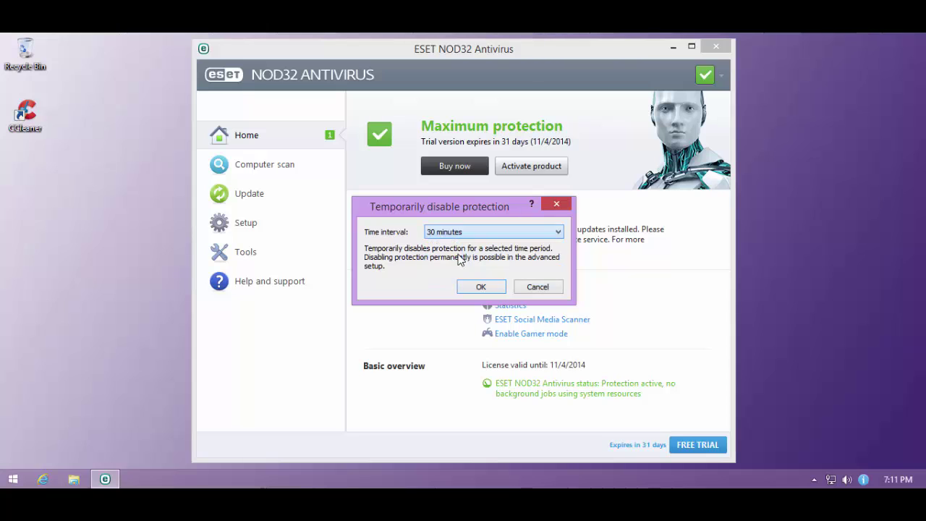
click(475, 286)
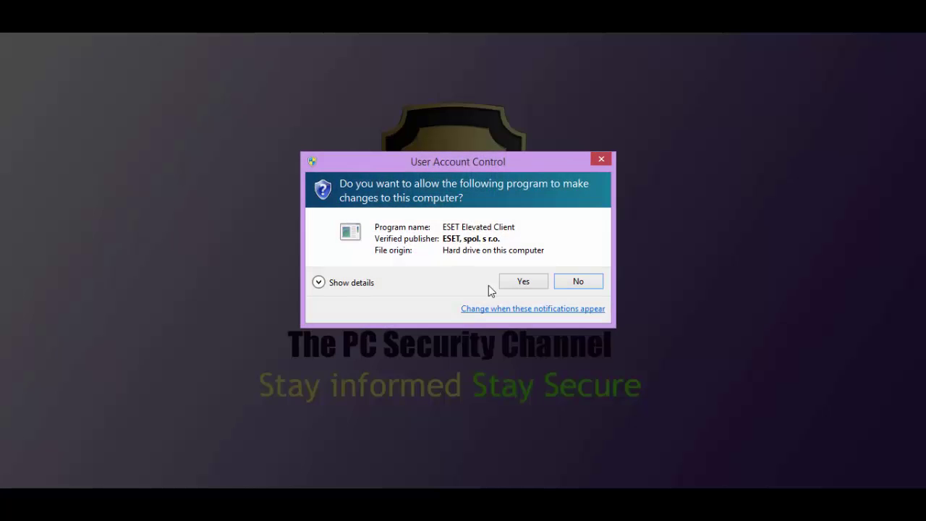
click(508, 285)
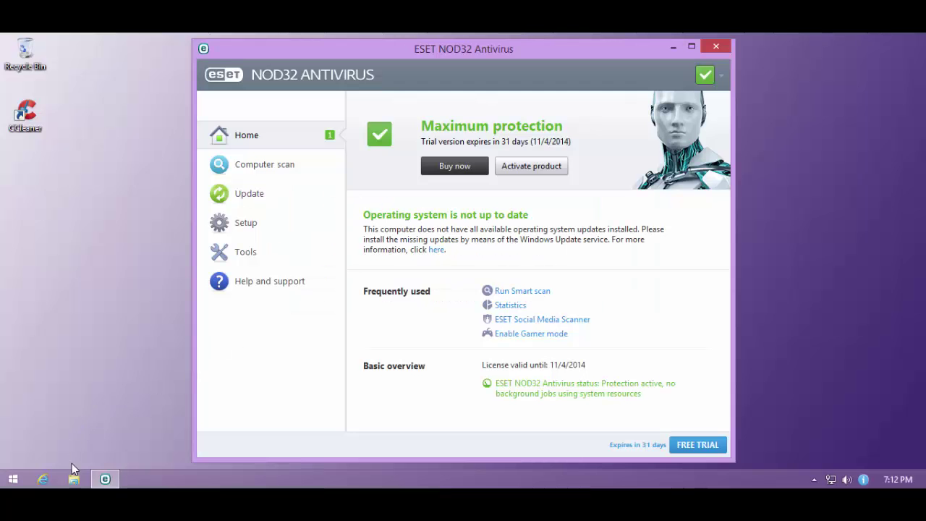
Step: Copy the Malware for Today folder from the Tools (E:) drive onto the desktop
click(710, 50)
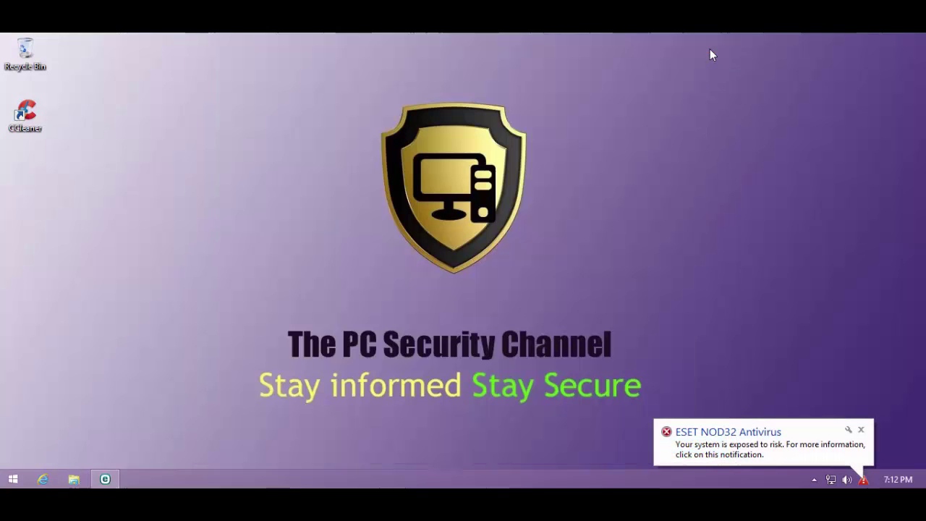
click(84, 475)
double_click(368, 351)
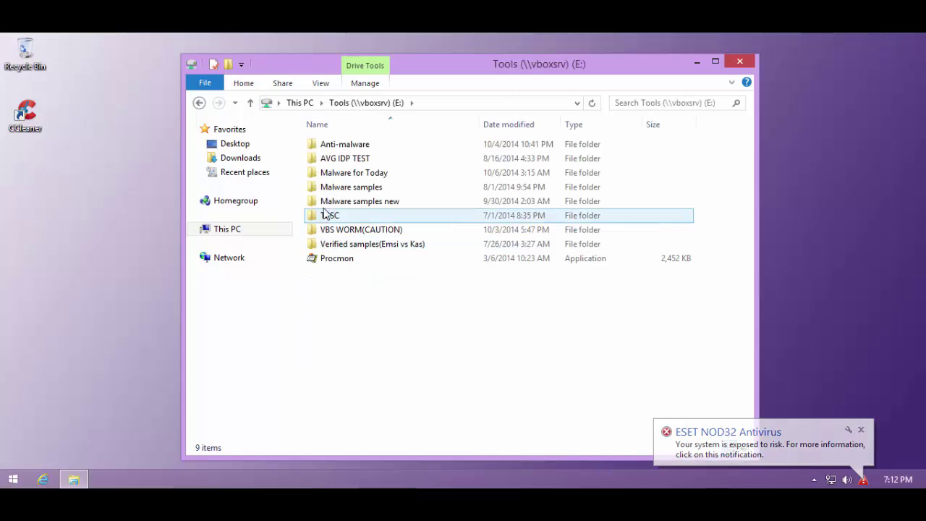
drag(334, 173, 22, 228)
click(749, 63)
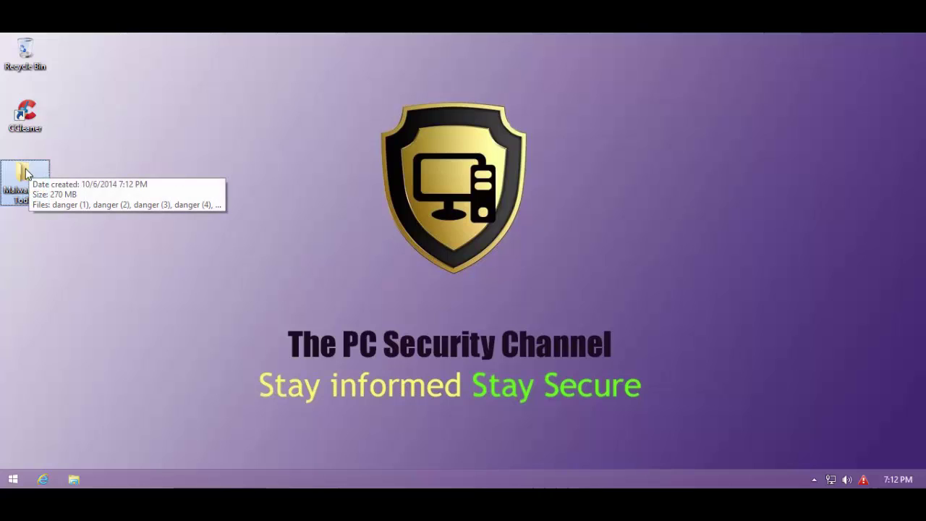
Step: Check for ESET virus signature updates
click(863, 479)
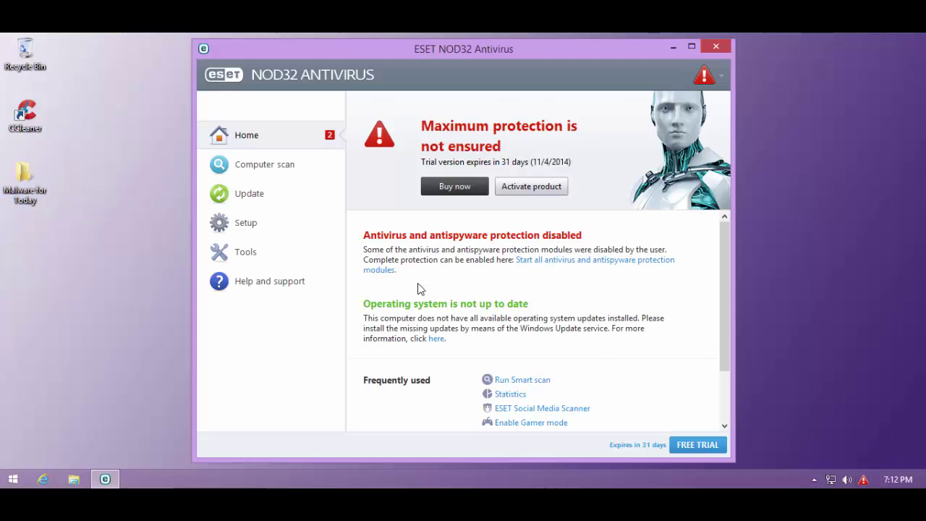
click(250, 197)
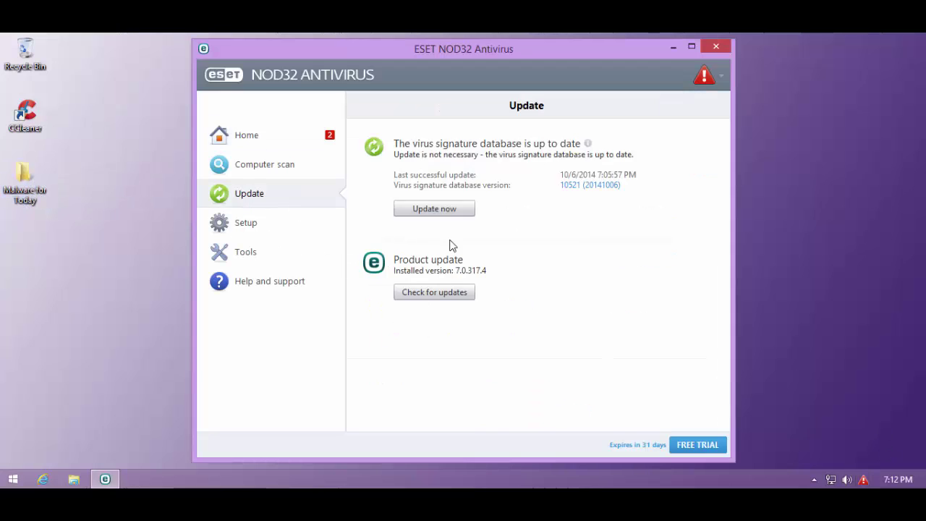
click(437, 211)
Step: Scan the Malware for Today folder with ESET NOD32 Antivirus
click(717, 46)
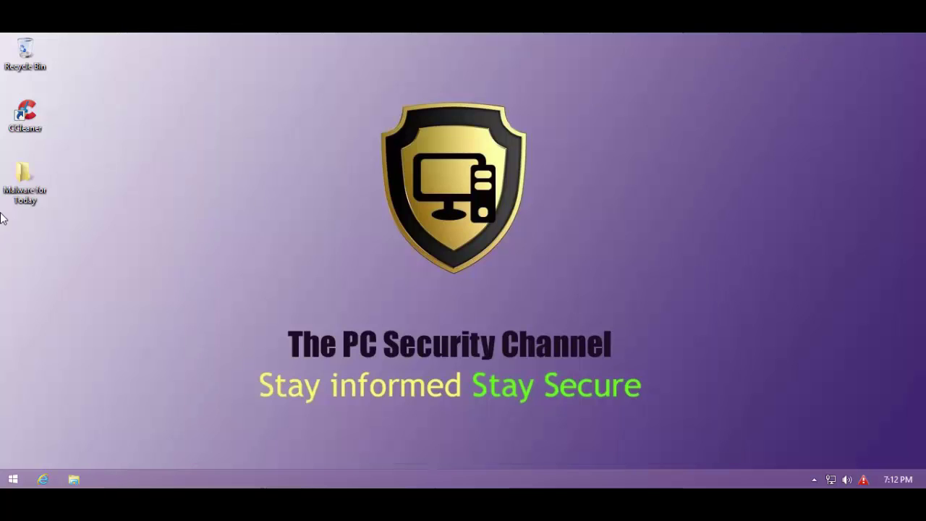
right_click(16, 171)
click(77, 216)
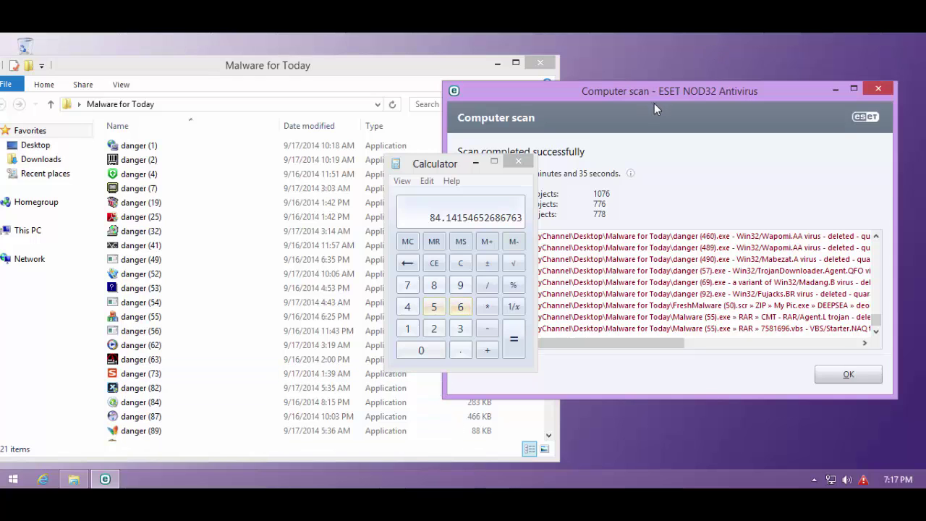
Step: Review the scan log showing 776 of 1076 objects infected and close the results
drag(450, 168, 360, 165)
drag(588, 92, 561, 90)
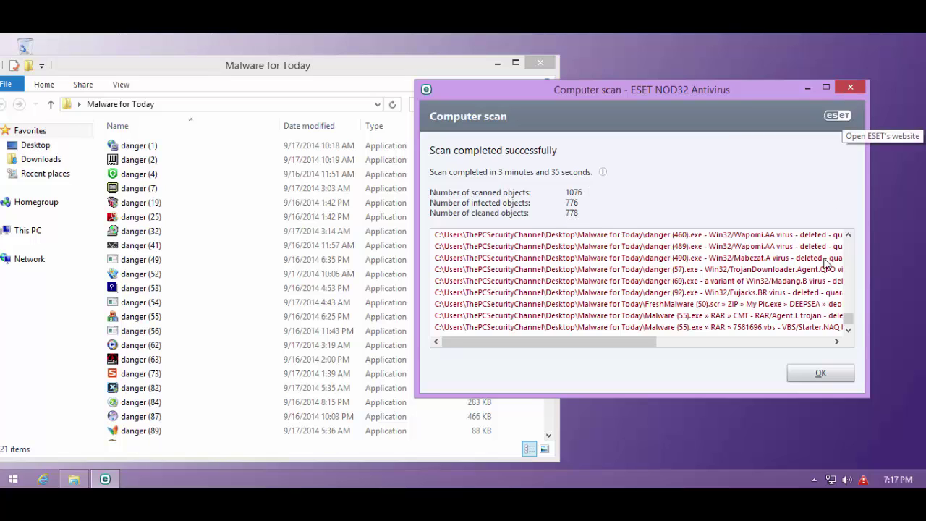
click(821, 373)
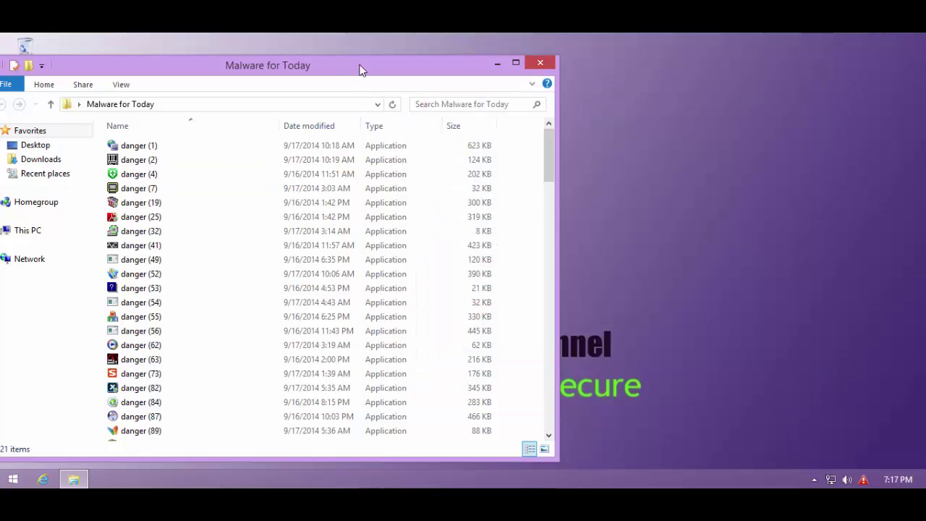
Step: Close Calculator and scroll through the 121 danger files in Malware for Today
drag(350, 68, 506, 52)
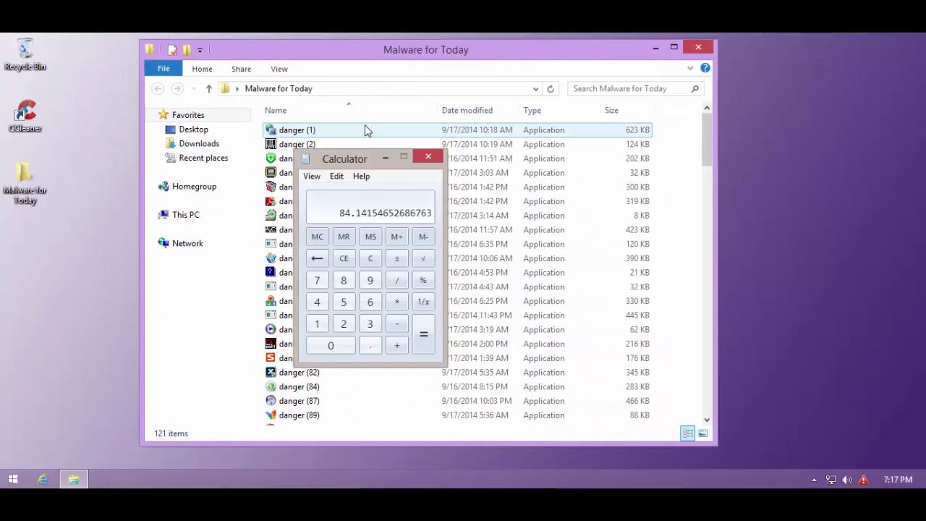
drag(352, 158, 563, 120)
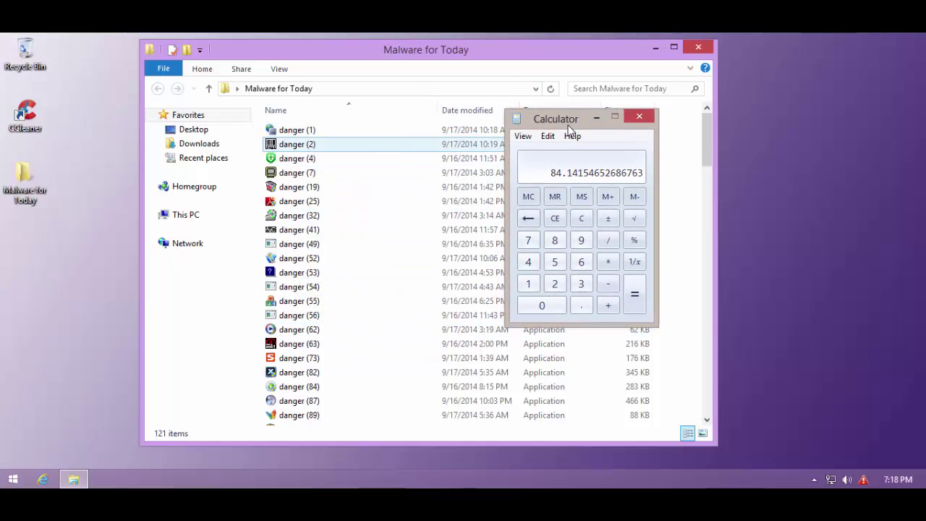
drag(564, 123, 768, 97)
drag(648, 51, 619, 72)
drag(677, 136, 649, 124)
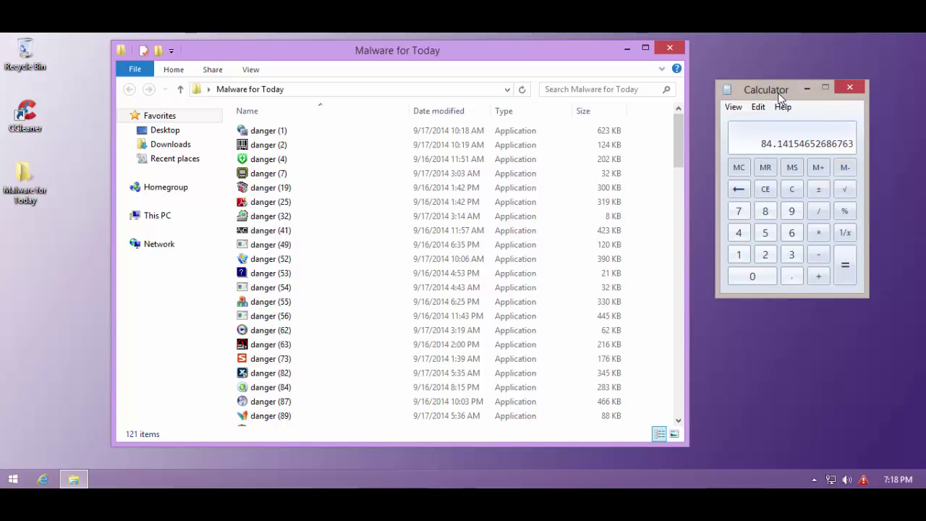
drag(779, 96, 776, 96)
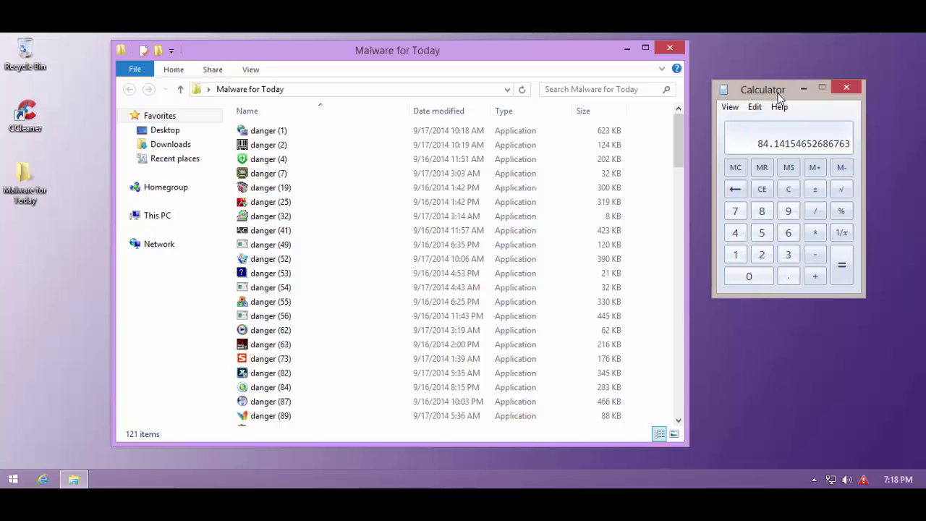
drag(779, 95, 500, 122)
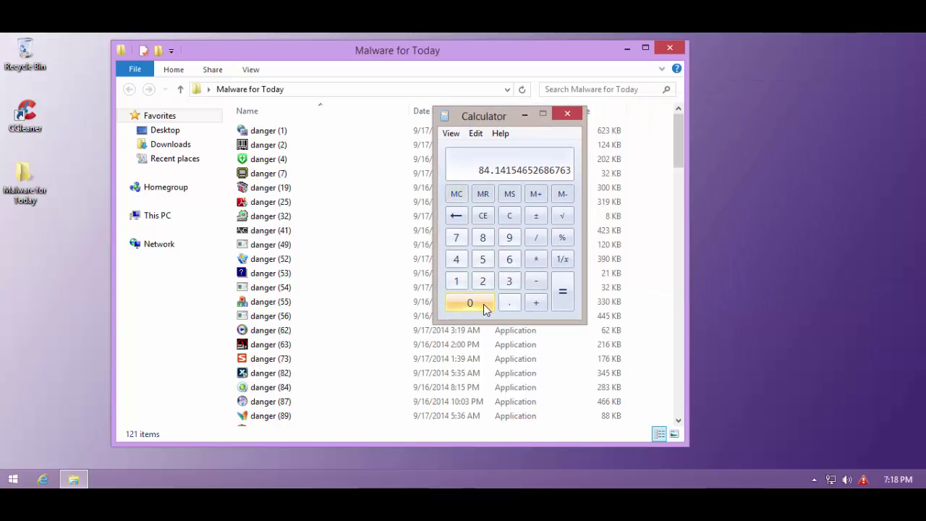
click(567, 116)
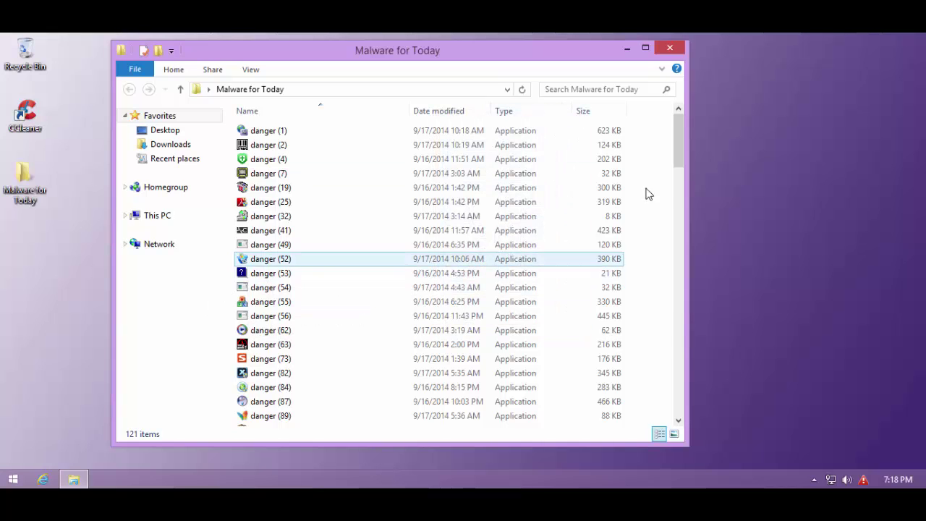
drag(674, 149, 643, 142)
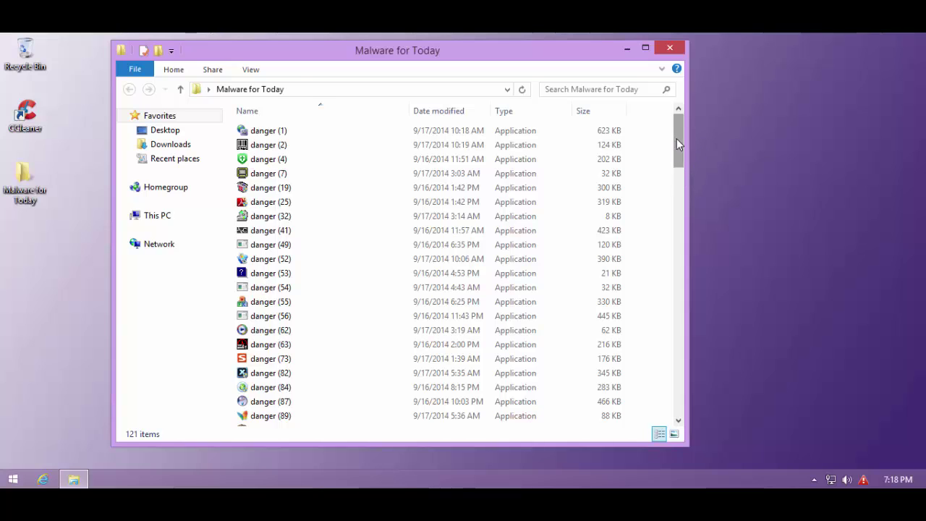
drag(677, 152, 647, 359)
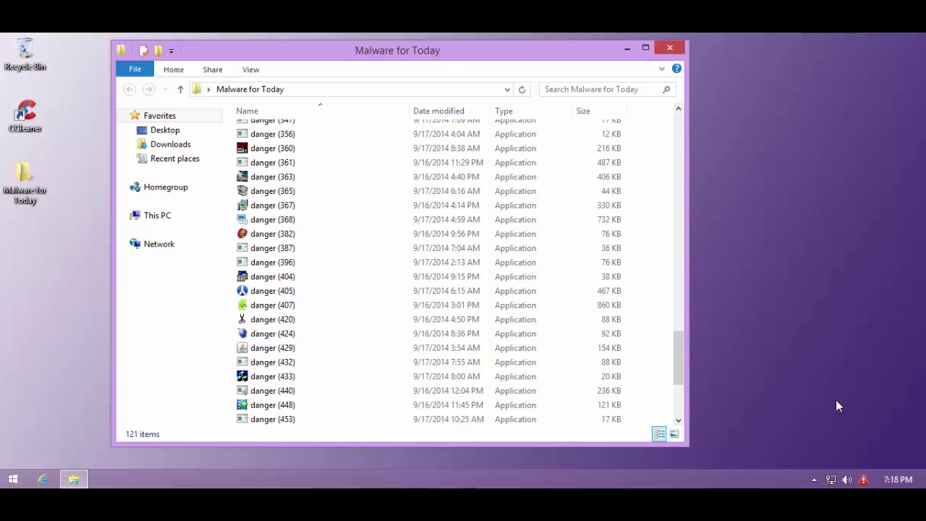
Step: Restart all antivirus and antispyware protection modules, restoring Maximum protection
click(863, 480)
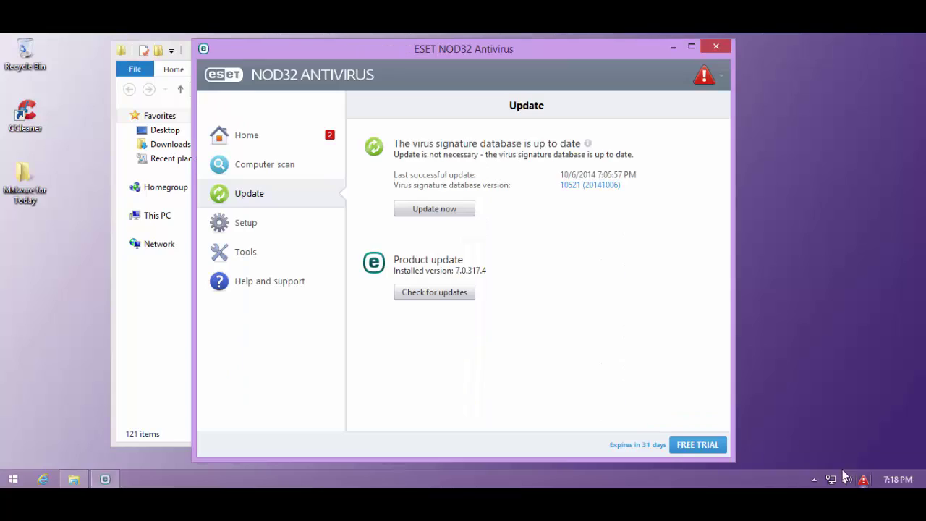
click(282, 147)
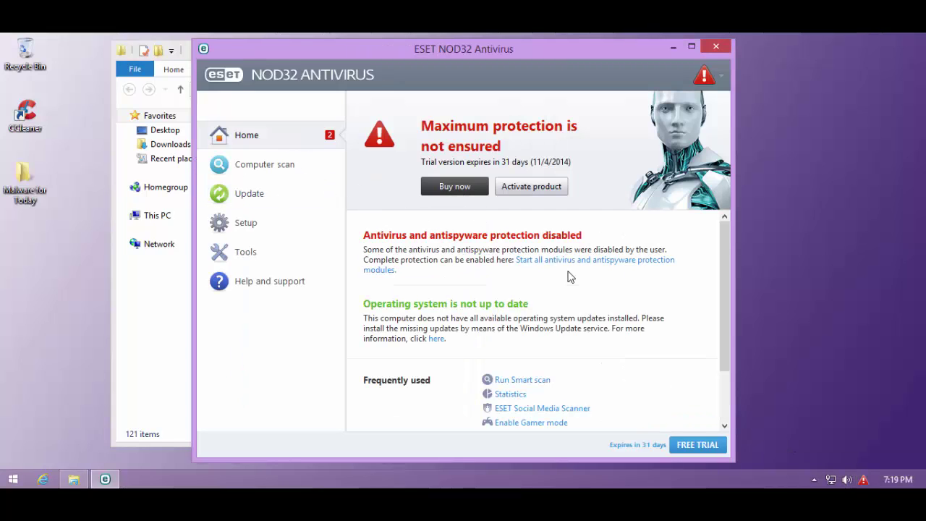
click(550, 261)
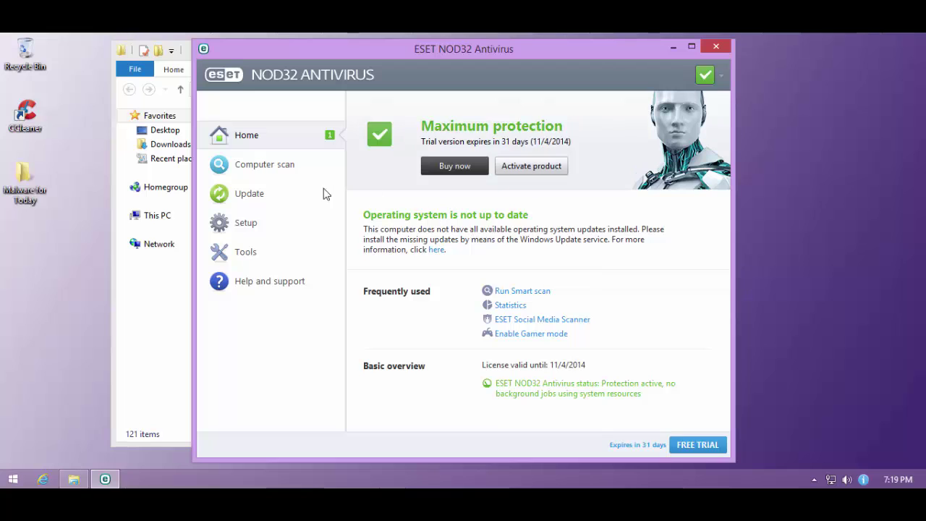
Step: Open ESET's Setup page and select the danger (367) file in Explorer
click(245, 226)
click(132, 321)
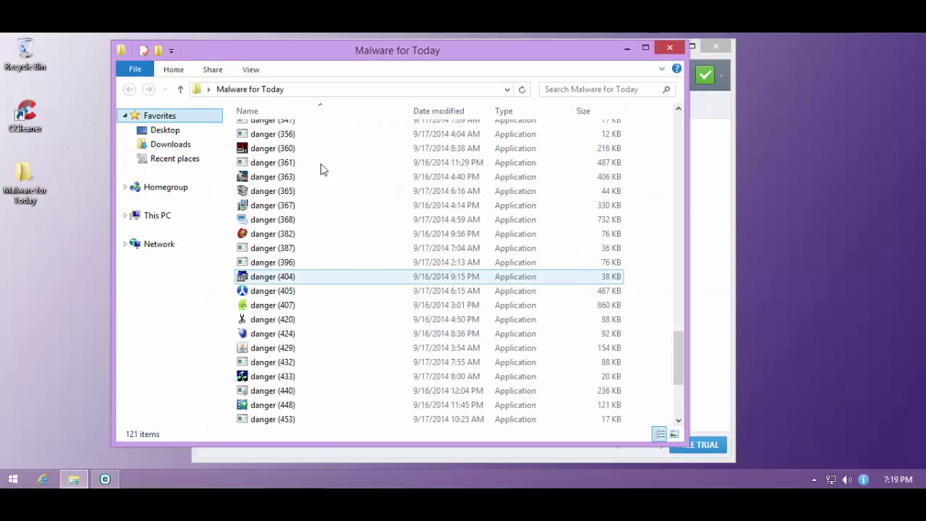
click(535, 206)
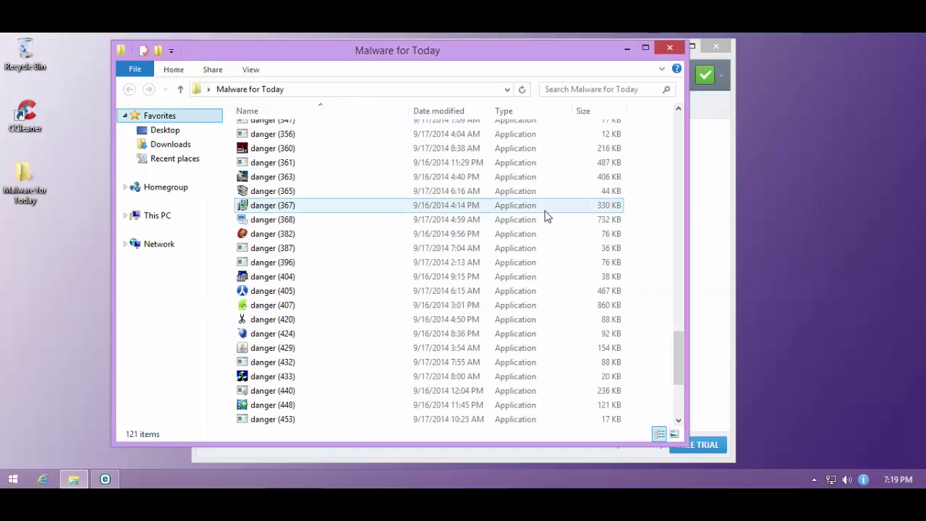
click(703, 211)
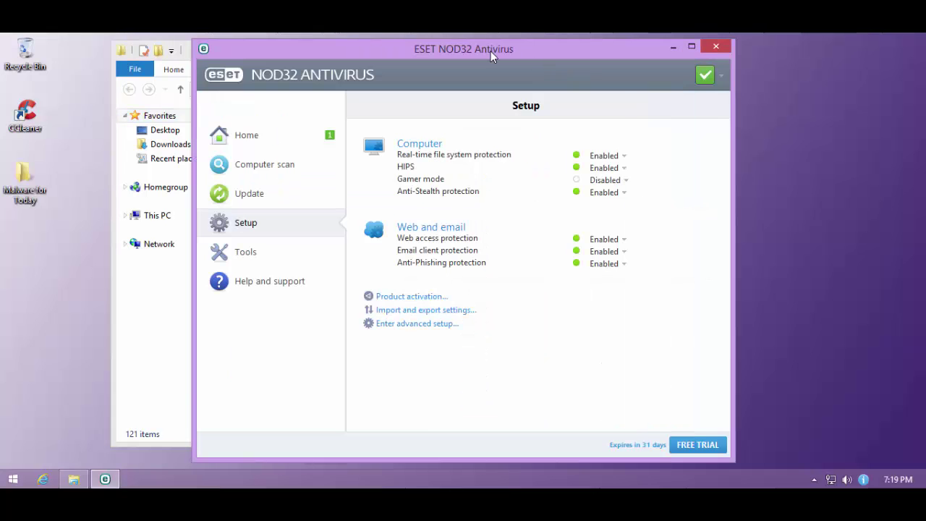
Step: Run the danger (62) sample and dismiss the media player welcome dialog
drag(491, 50, 632, 54)
click(271, 208)
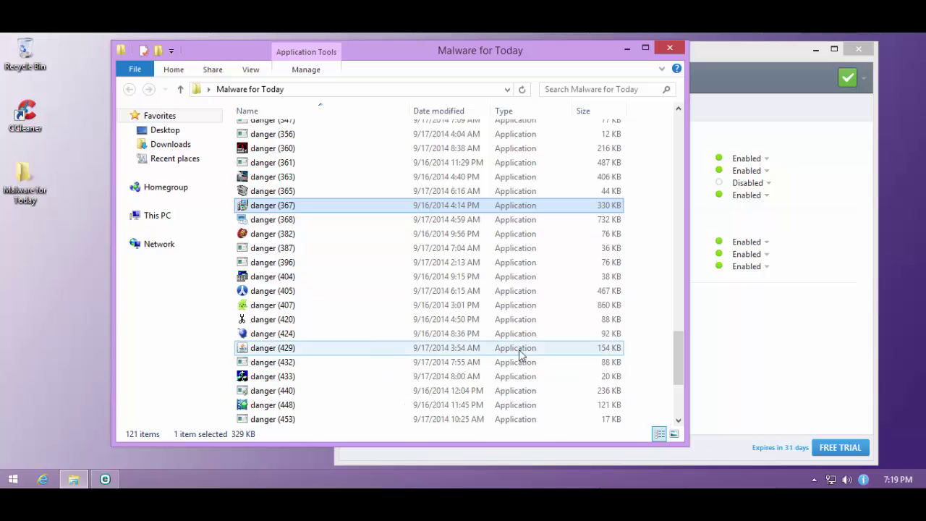
scroll(256, 182, up, 8)
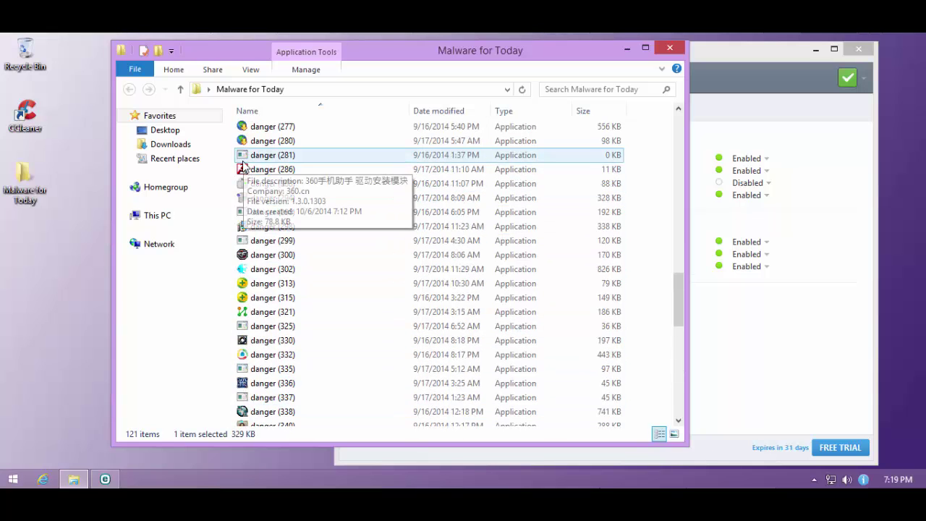
scroll(243, 165, up, 17)
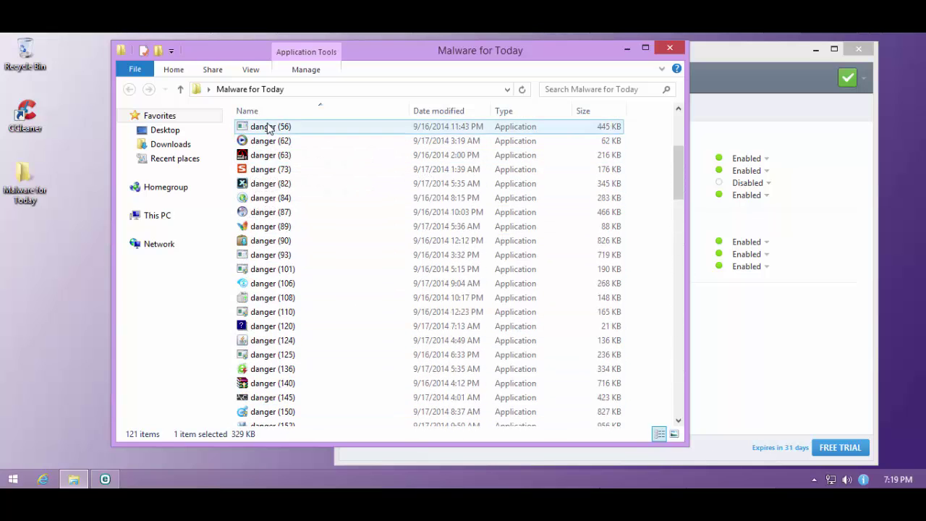
double_click(267, 142)
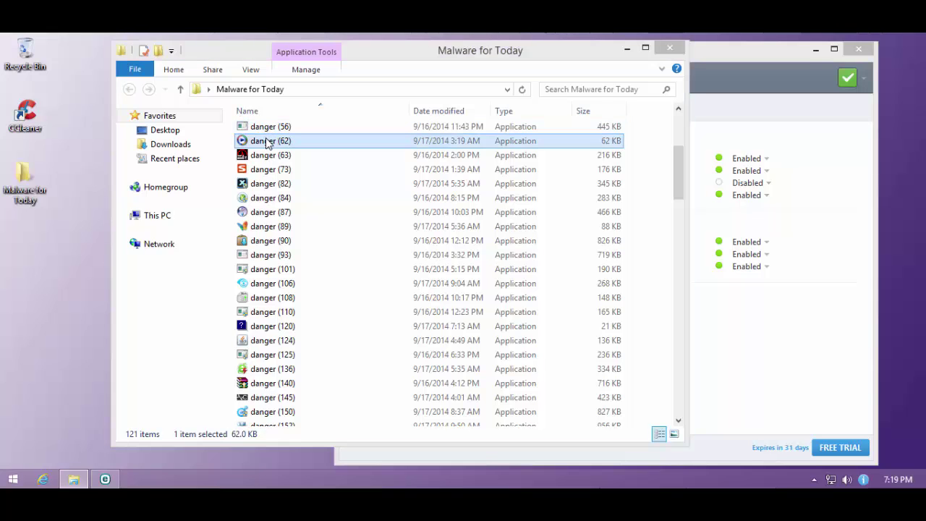
click(654, 107)
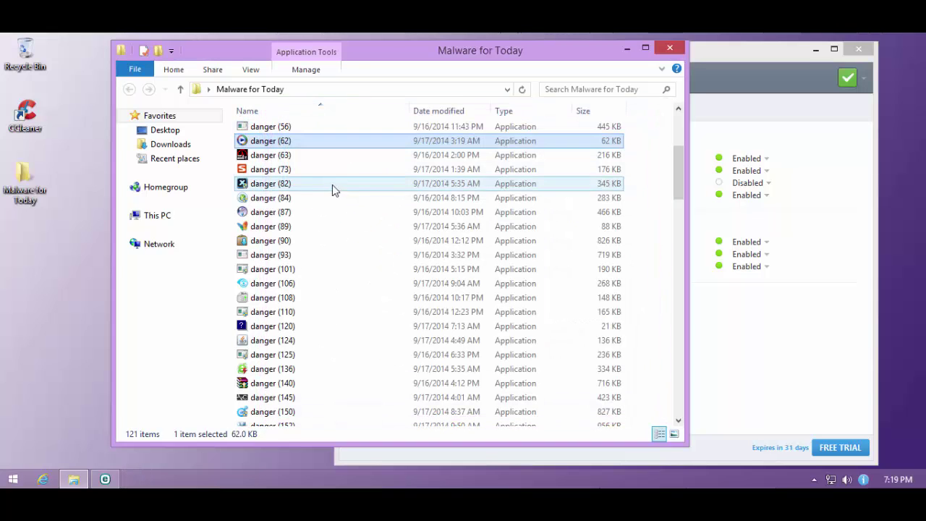
Step: Run the danger (87) sample and close its runtime error dialog
click(288, 171)
double_click(253, 214)
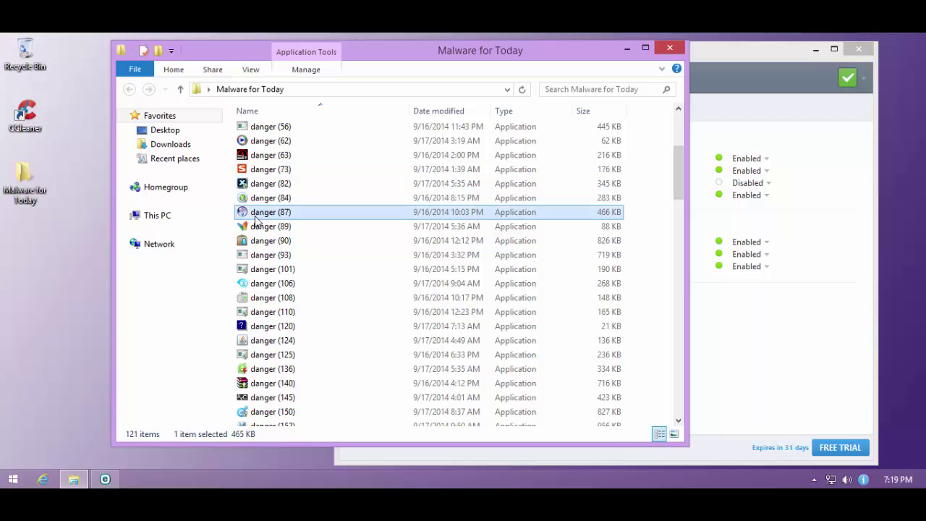
click(585, 334)
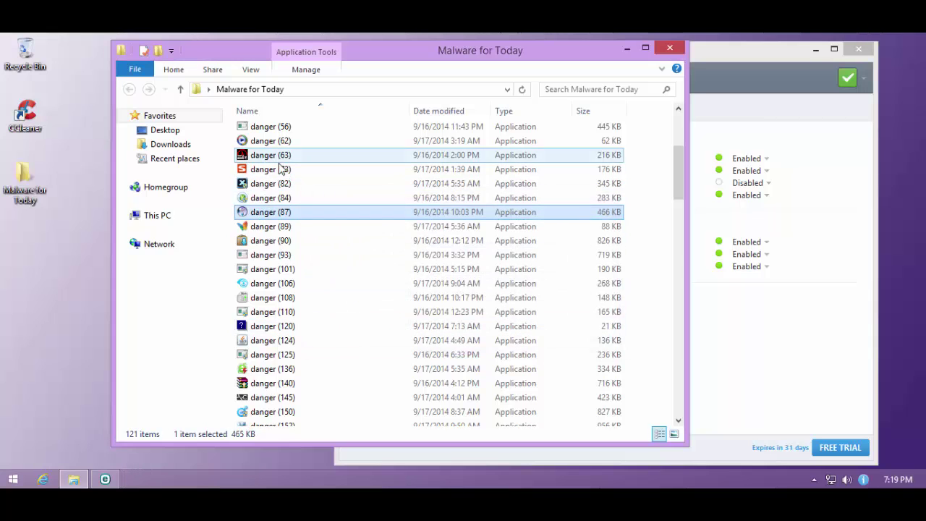
click(810, 200)
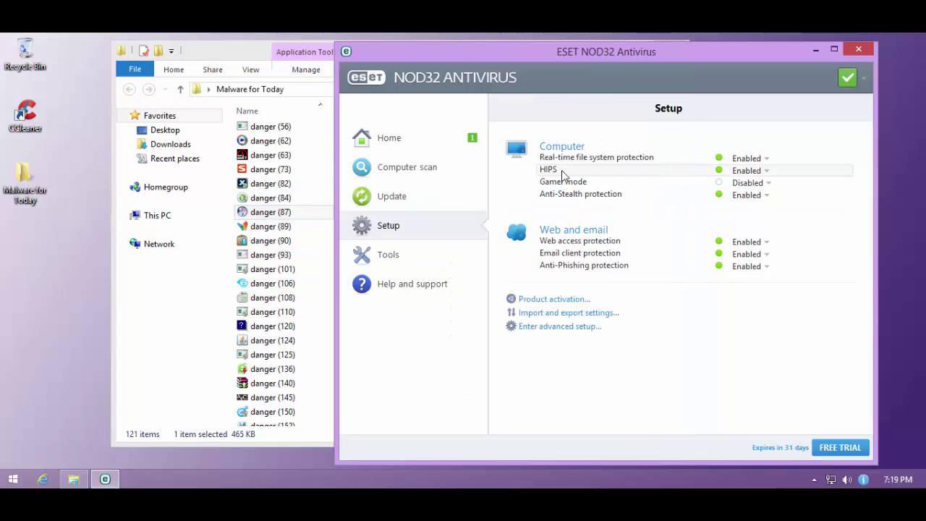
Step: Switch HIPS filtering mode to Interactive mode in Advanced setup, approving UAC
click(846, 78)
click(769, 224)
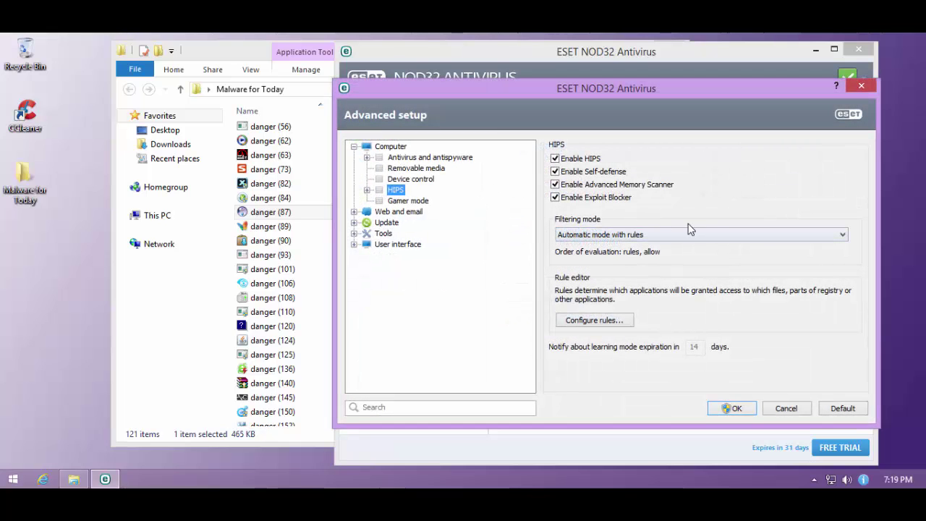
click(614, 320)
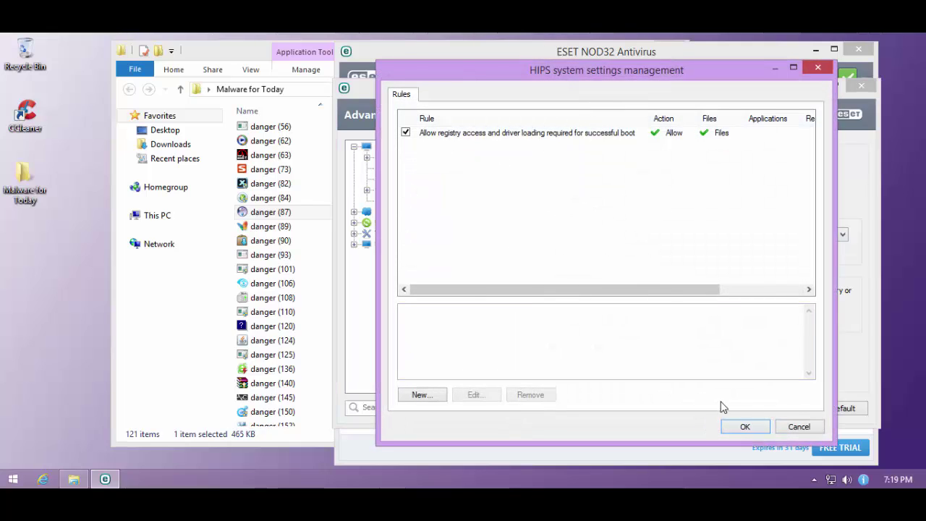
click(799, 426)
click(633, 234)
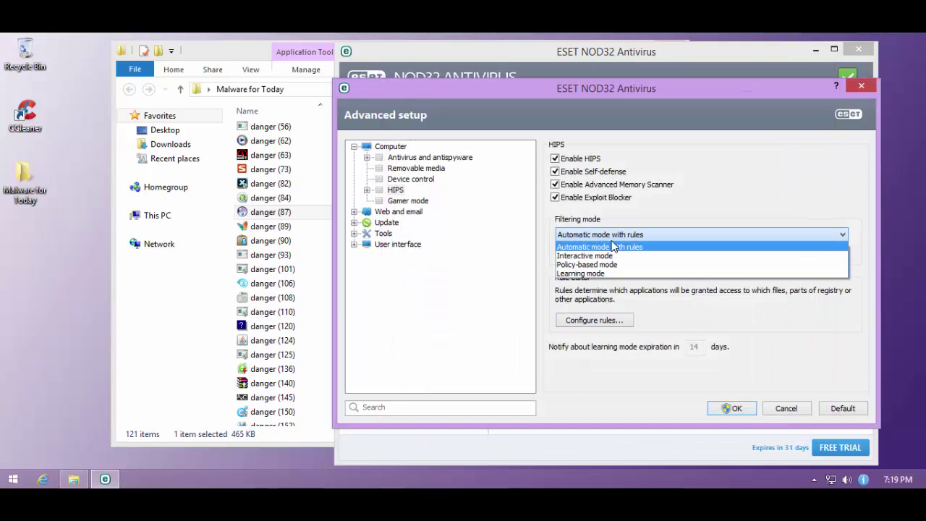
click(598, 259)
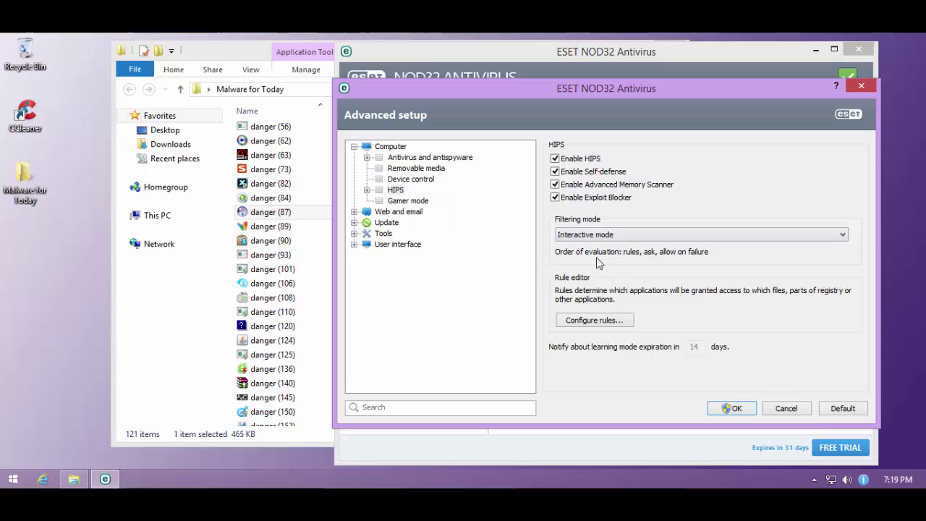
click(729, 408)
click(520, 283)
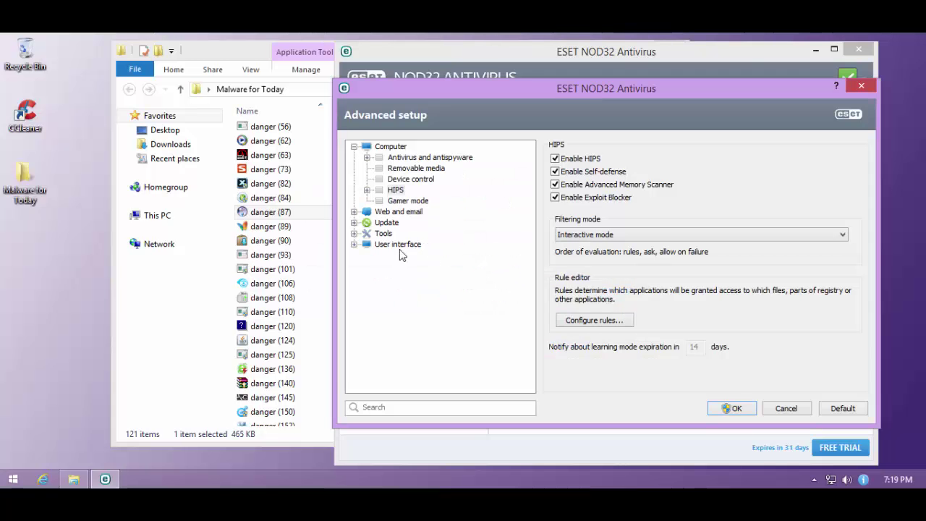
click(297, 226)
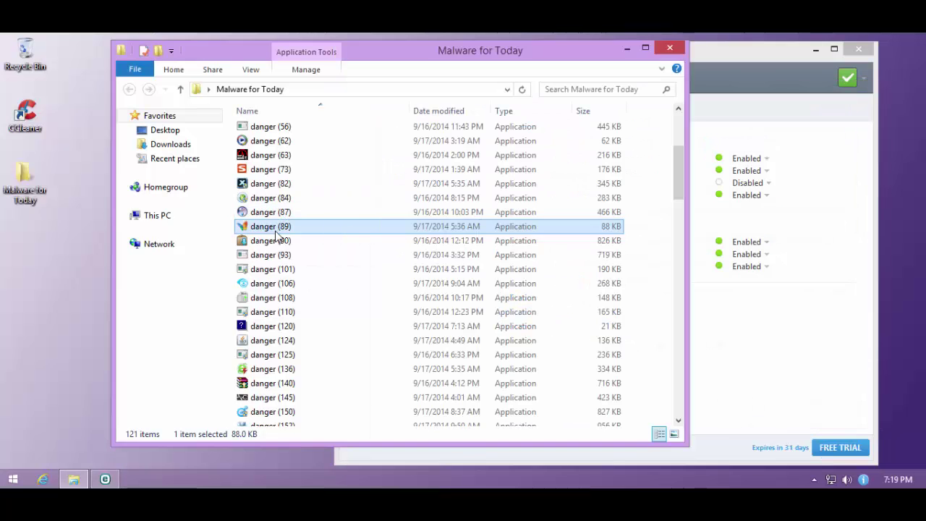
Step: Run the danger (90) sample and deny the resulting svchost HIPS access requests
double_click(282, 240)
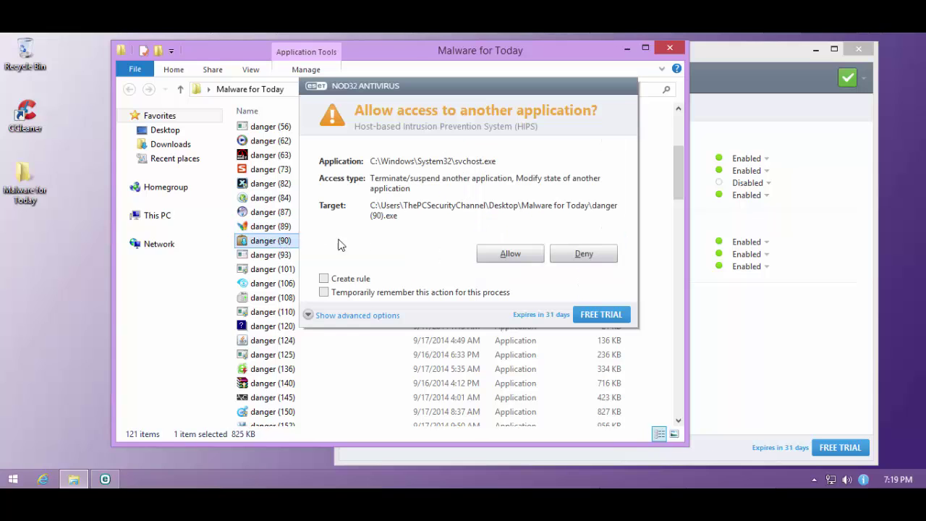
click(581, 259)
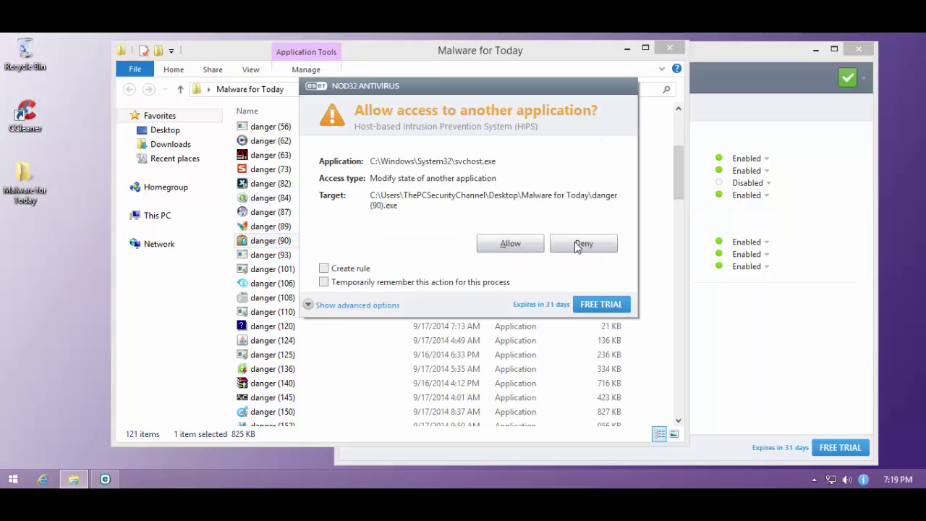
click(583, 244)
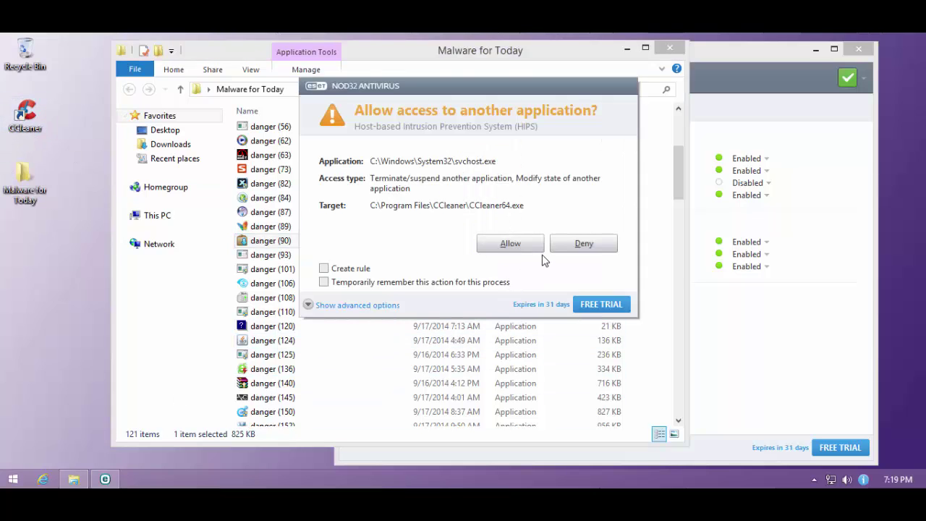
click(585, 238)
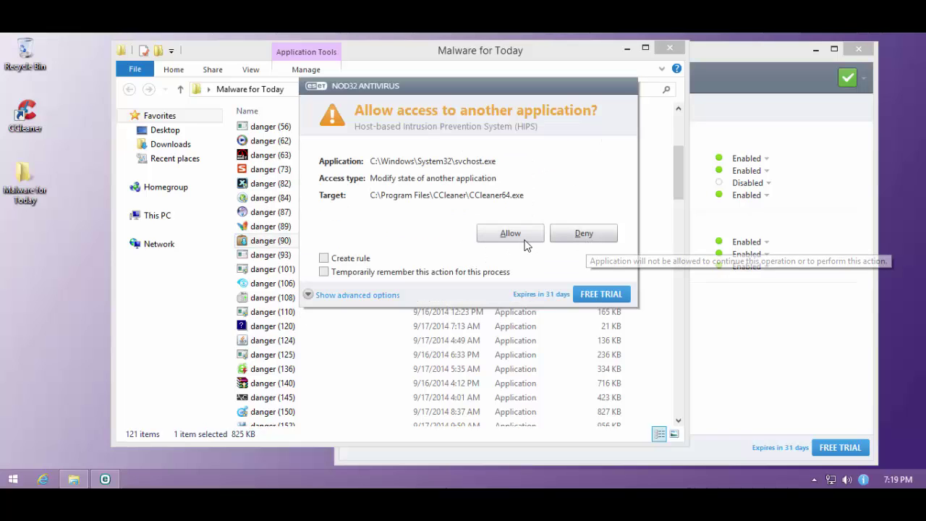
click(523, 237)
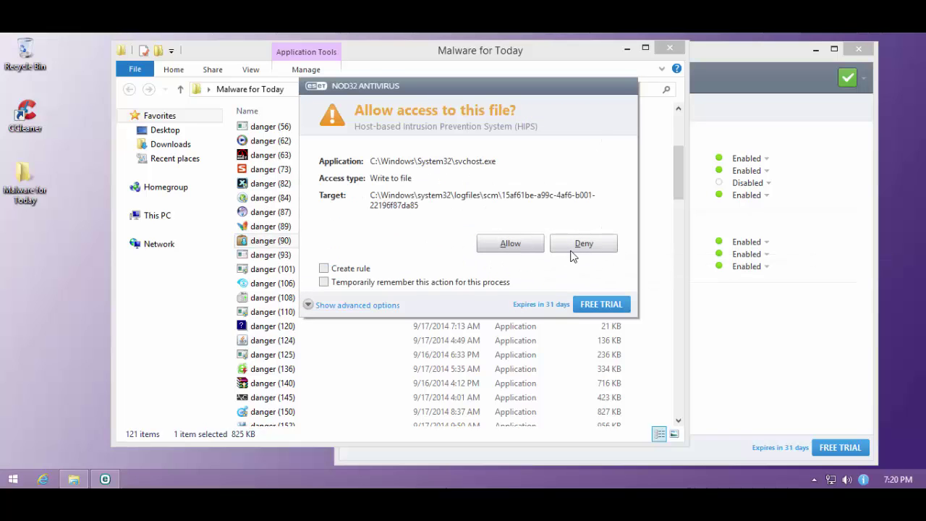
click(575, 243)
click(578, 244)
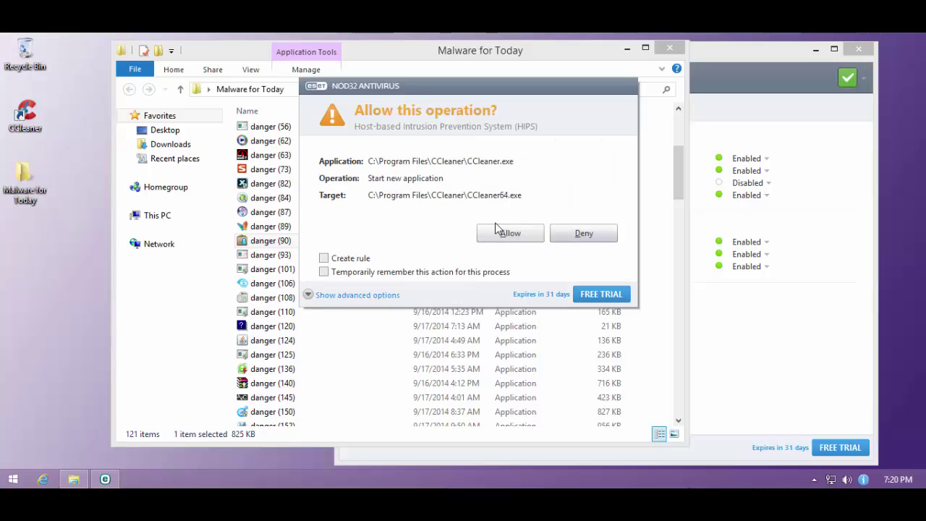
Step: Place the CCleaner64 HIPS prompt and ESET's Setup page side by side
click(106, 479)
drag(526, 82, 301, 67)
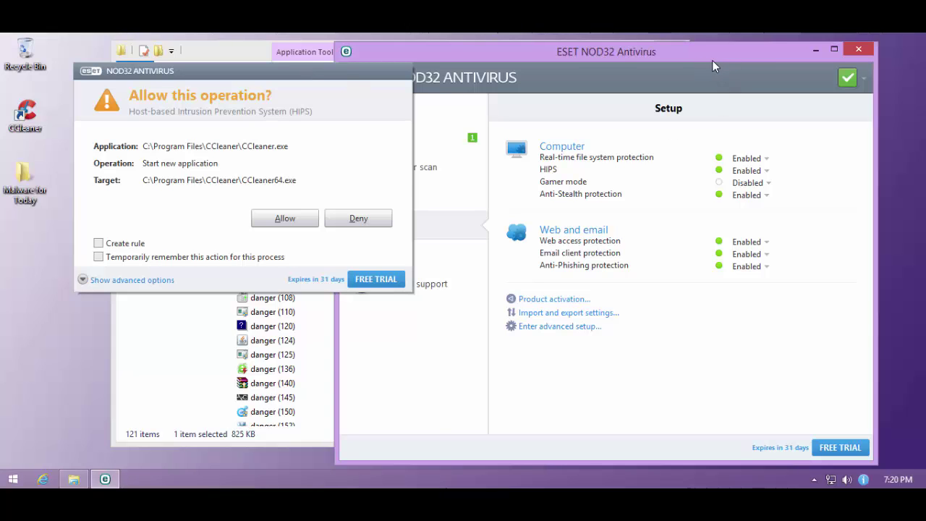
drag(703, 60, 727, 60)
drag(324, 82, 253, 82)
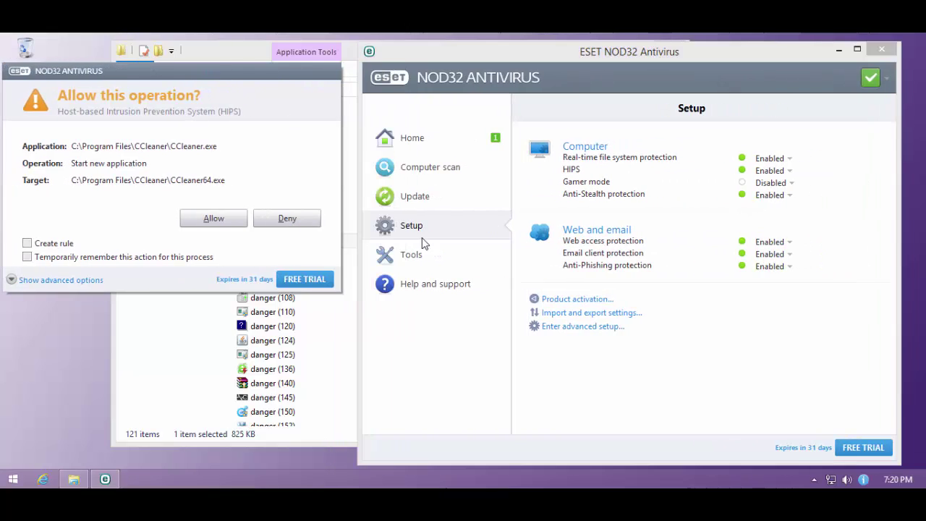
click(584, 326)
click(624, 235)
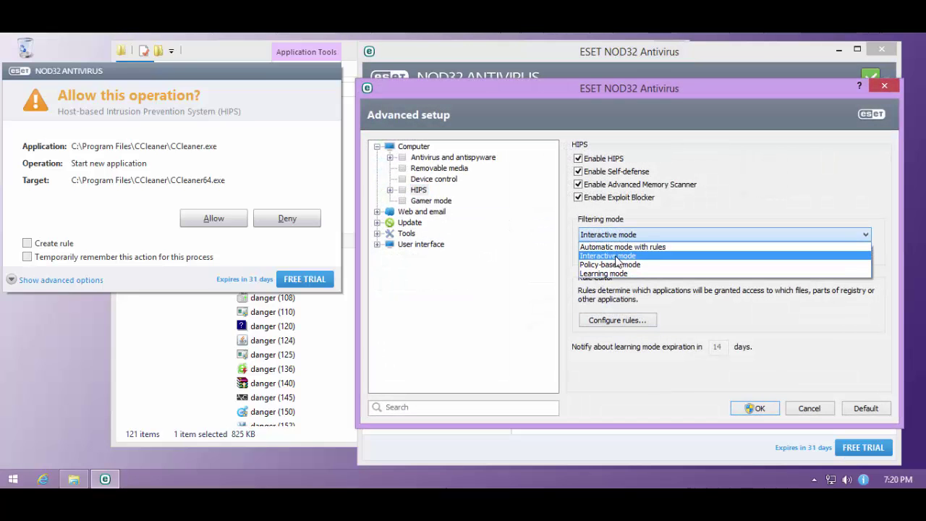
click(621, 244)
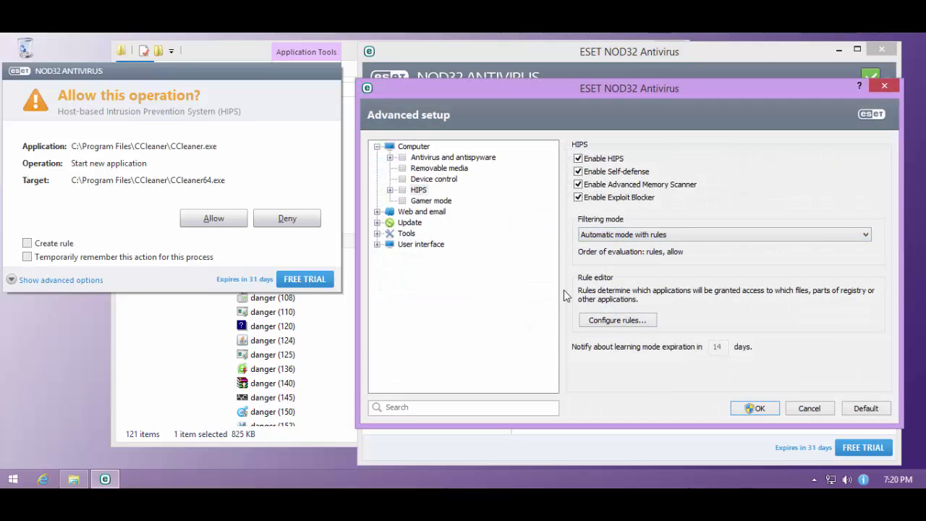
click(615, 320)
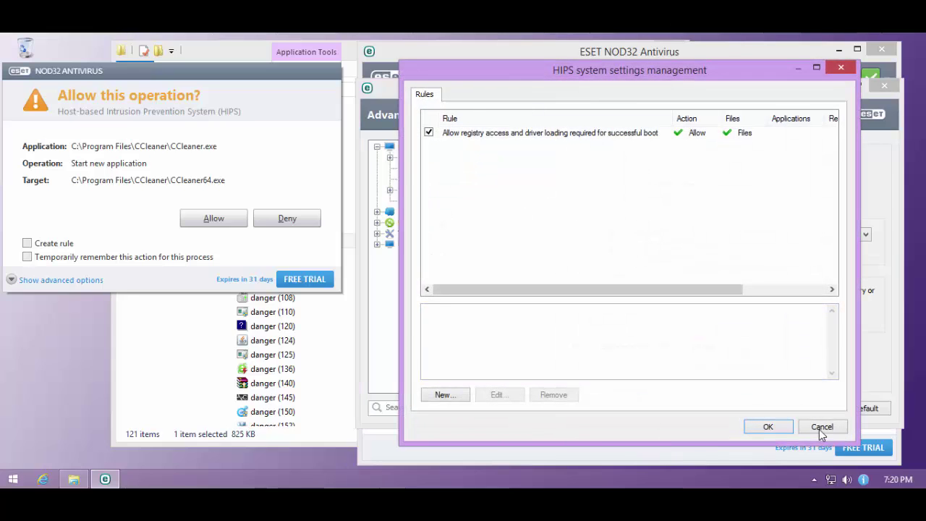
click(820, 427)
click(606, 235)
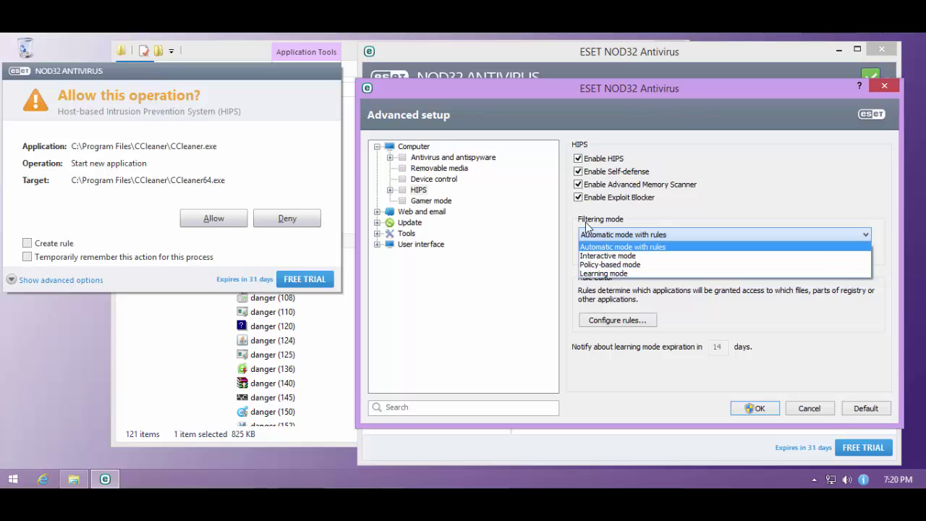
click(643, 211)
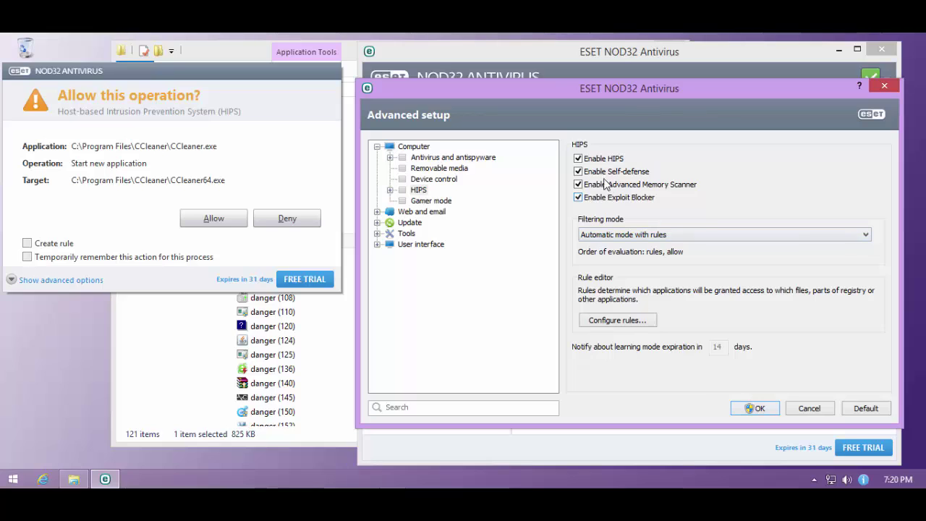
click(596, 160)
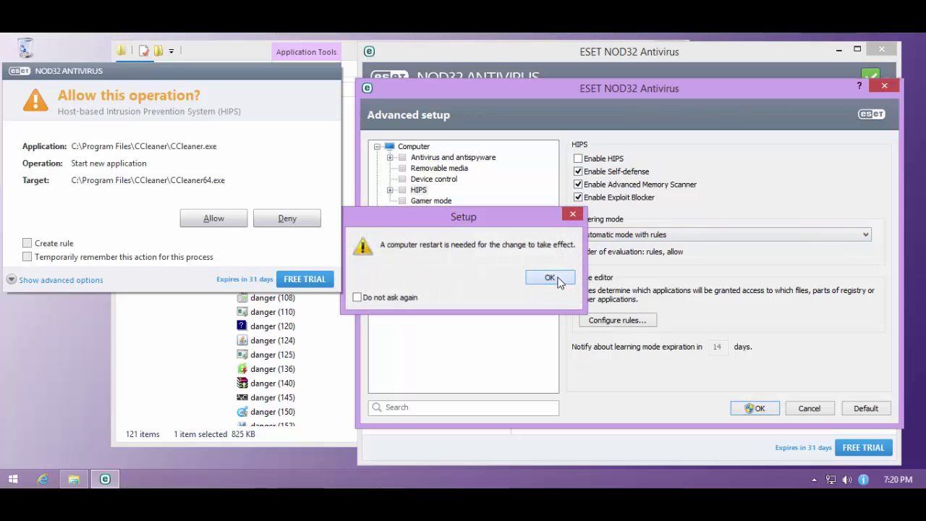
click(551, 277)
click(589, 163)
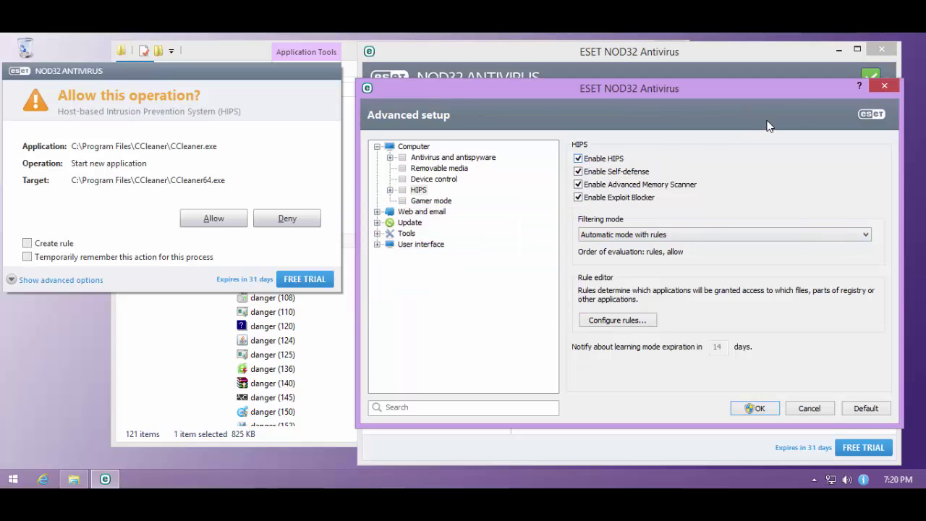
click(884, 86)
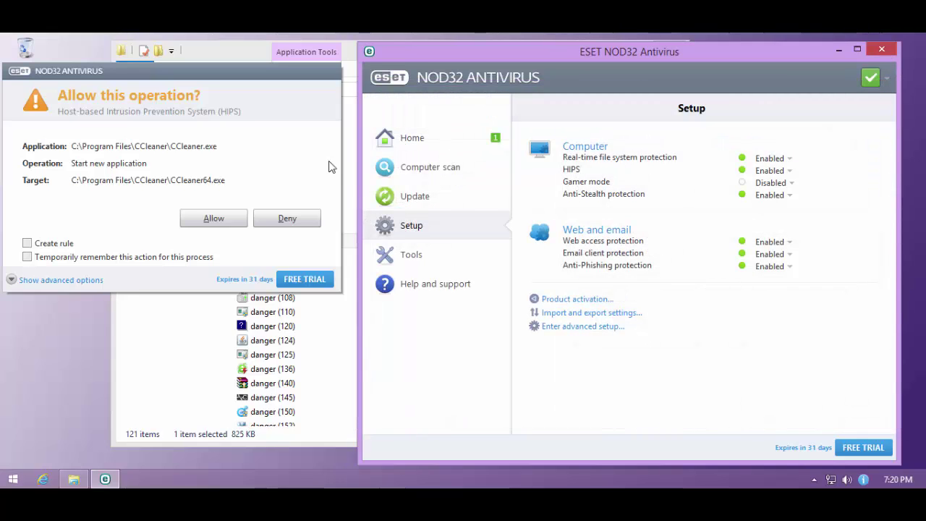
Step: Deny CCleaner starting CCleaner64.exe and svchost modifying taskhostex.exe and audiodg.exe
drag(245, 64, 423, 97)
click(461, 252)
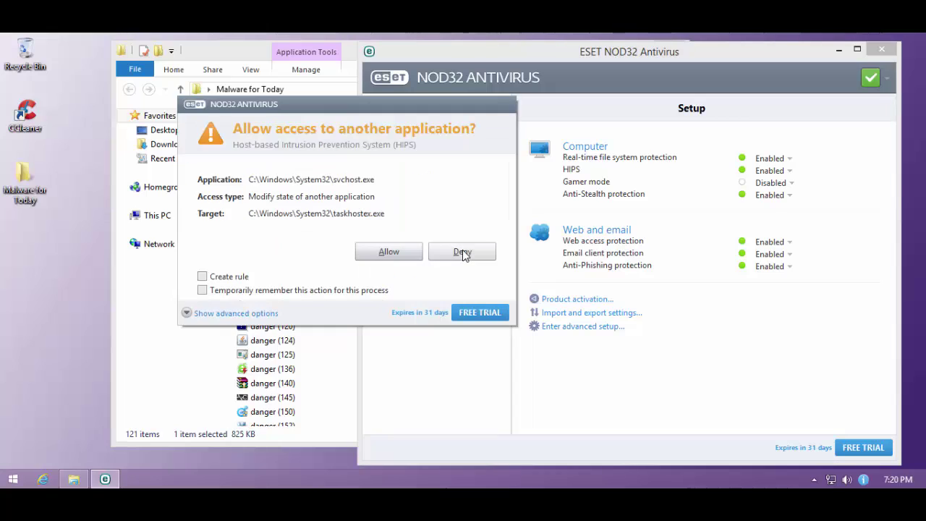
click(463, 252)
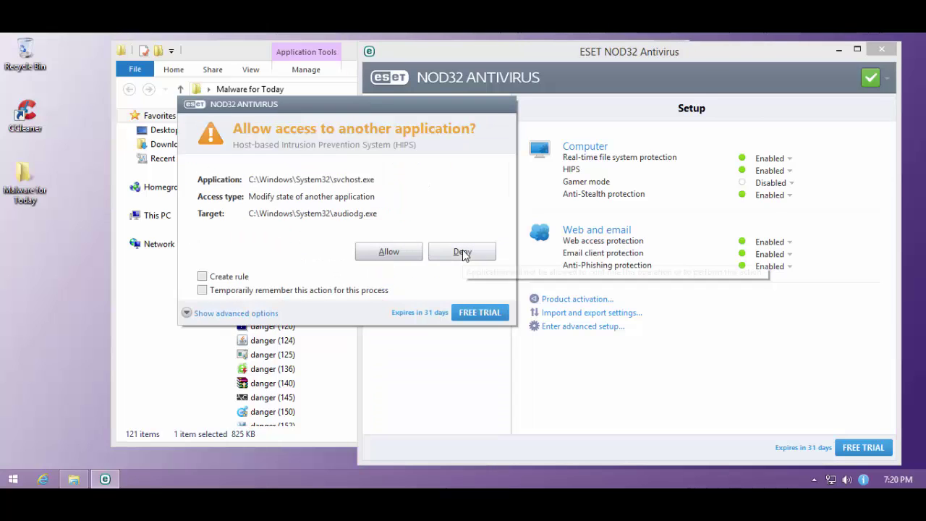
click(462, 251)
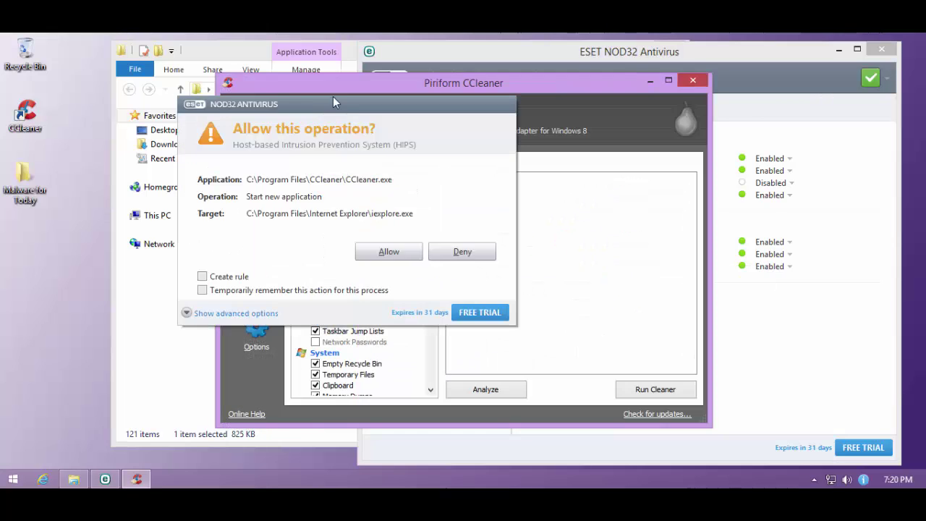
Step: Deny CCleaner starting Internet Explorer and both svchost log file write requests
click(693, 81)
click(441, 251)
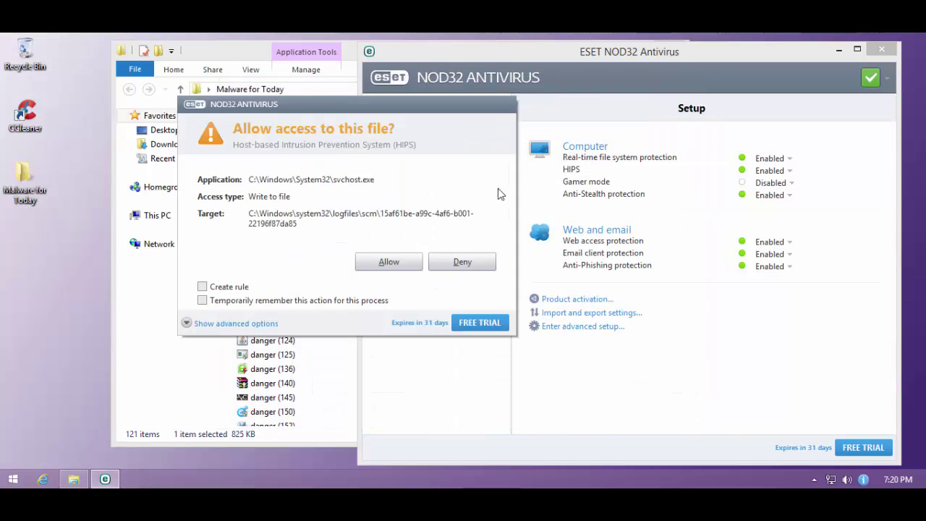
click(442, 266)
drag(505, 52, 378, 48)
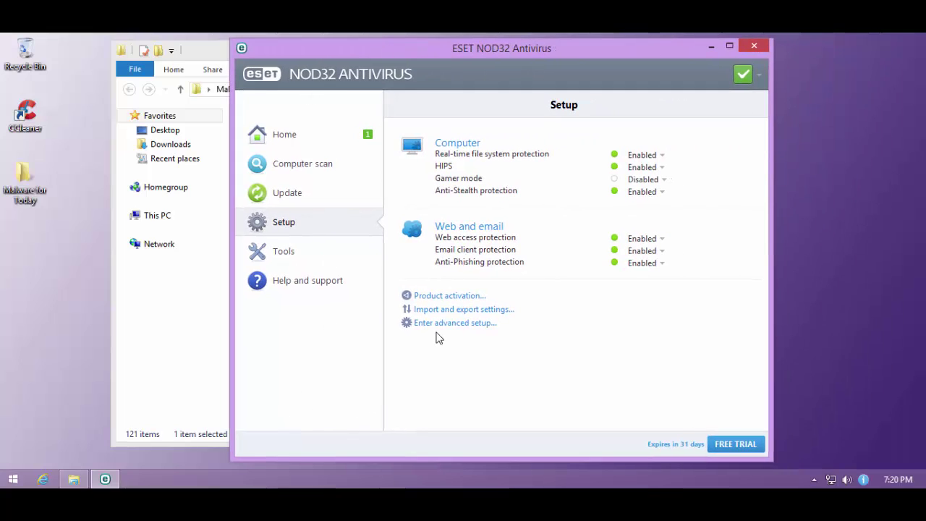
Step: Review the Home, Setup, Update and Computer scan pages, ending on Home showing Maximum protection
click(299, 141)
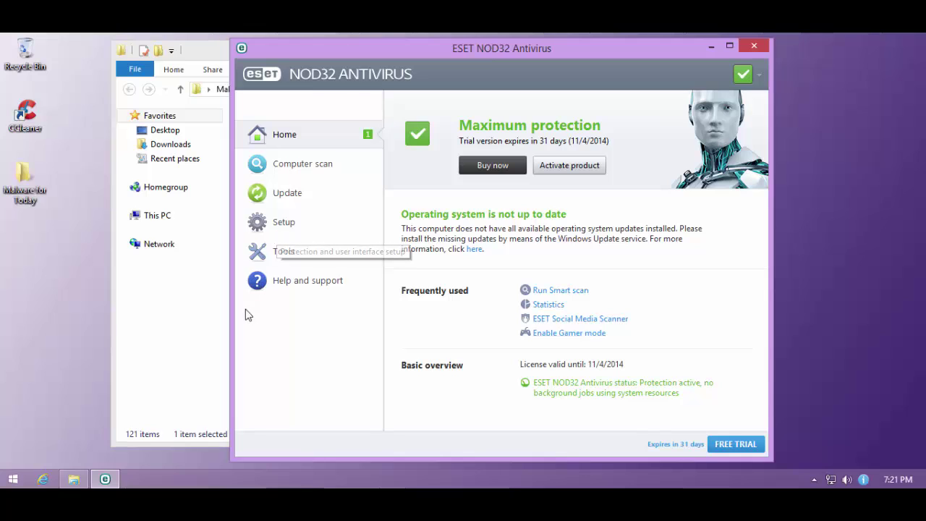
click(298, 231)
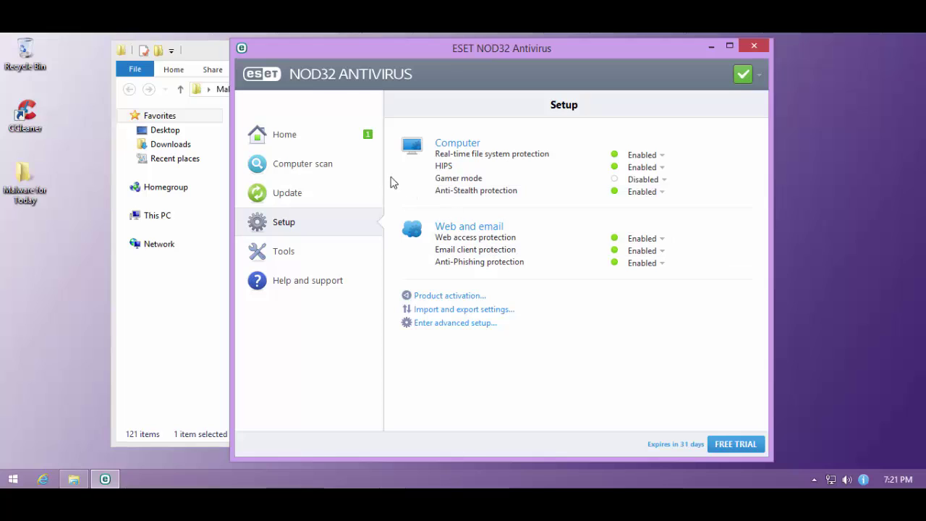
click(301, 194)
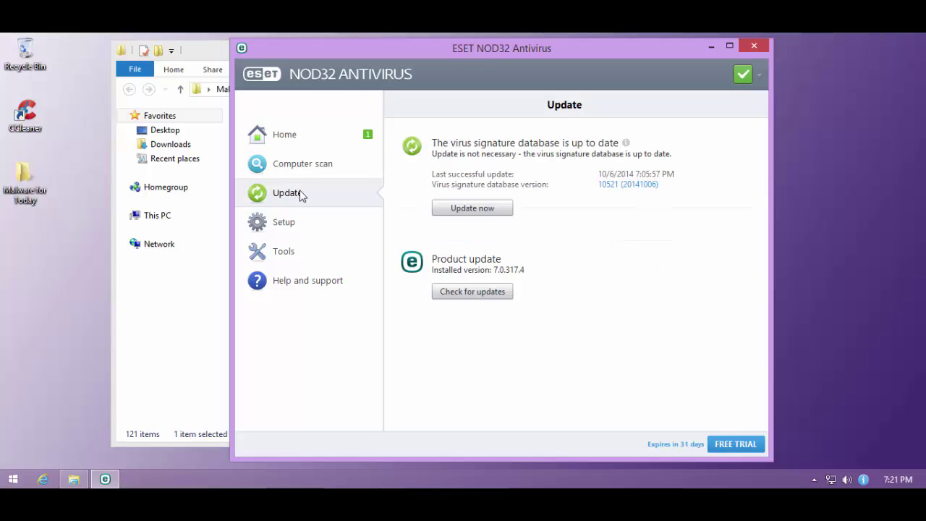
click(323, 167)
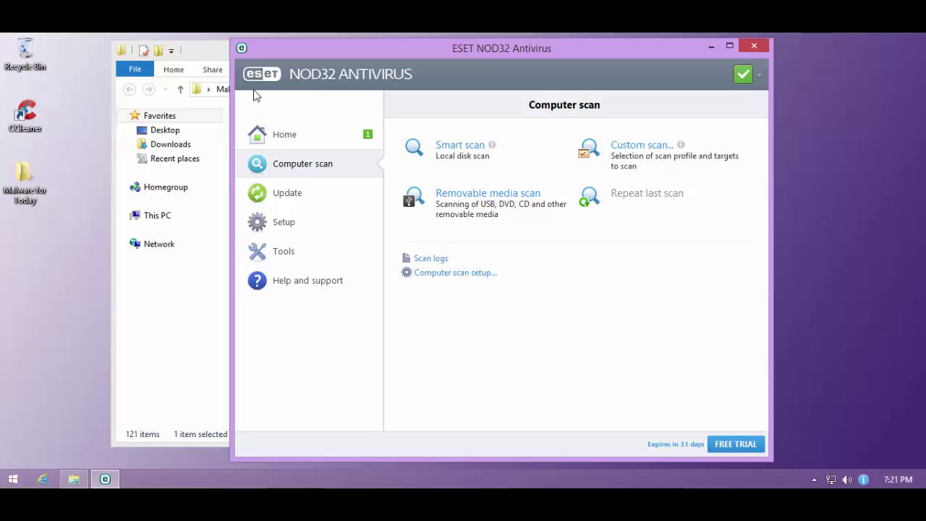
click(296, 135)
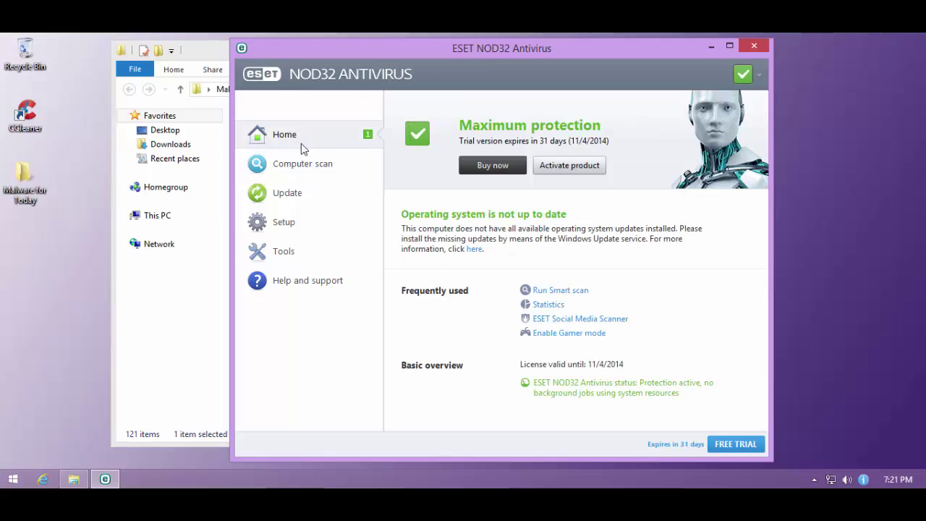